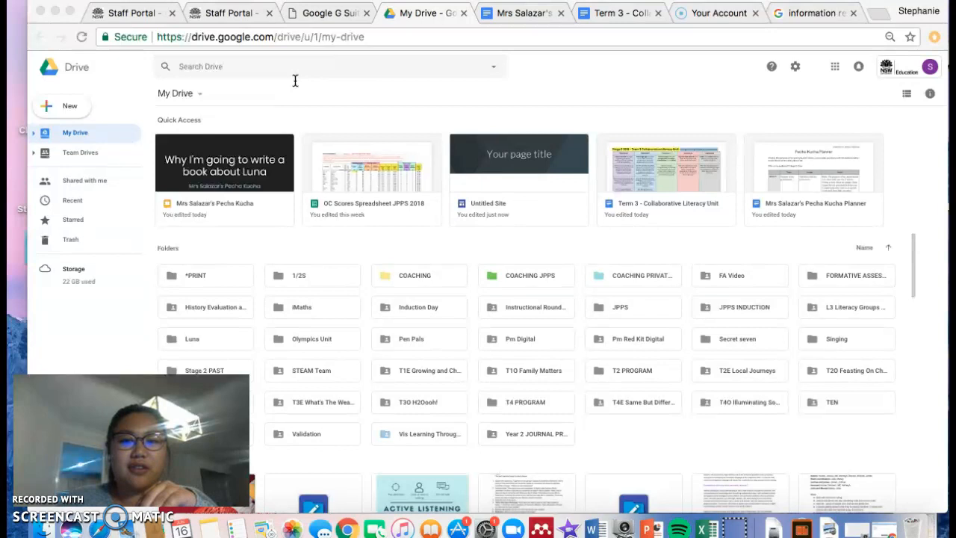
- Launch Sites from Google Drive's Google apps grid in a new tab
{"action": "left_click", "coordinate": [834, 69]}
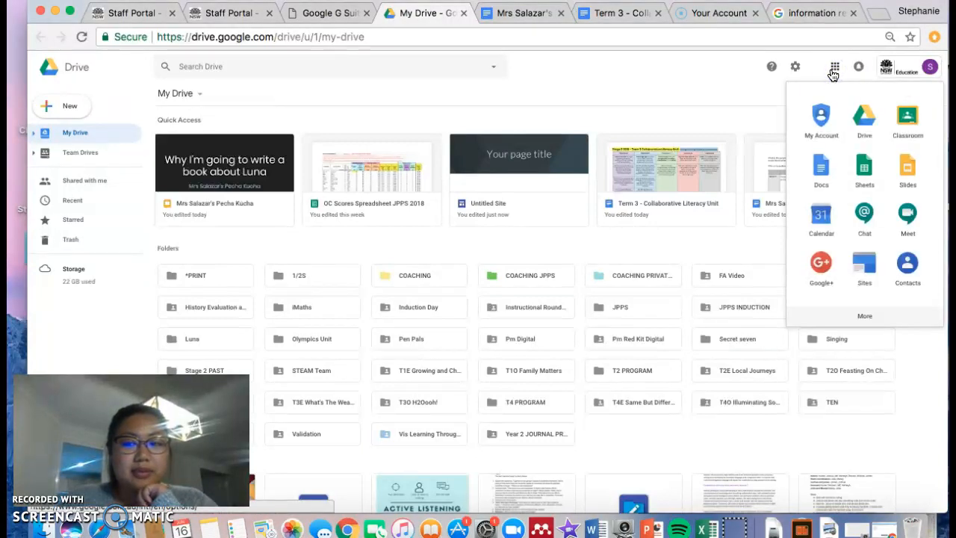
{"action": "left_click", "coordinate": [862, 226]}
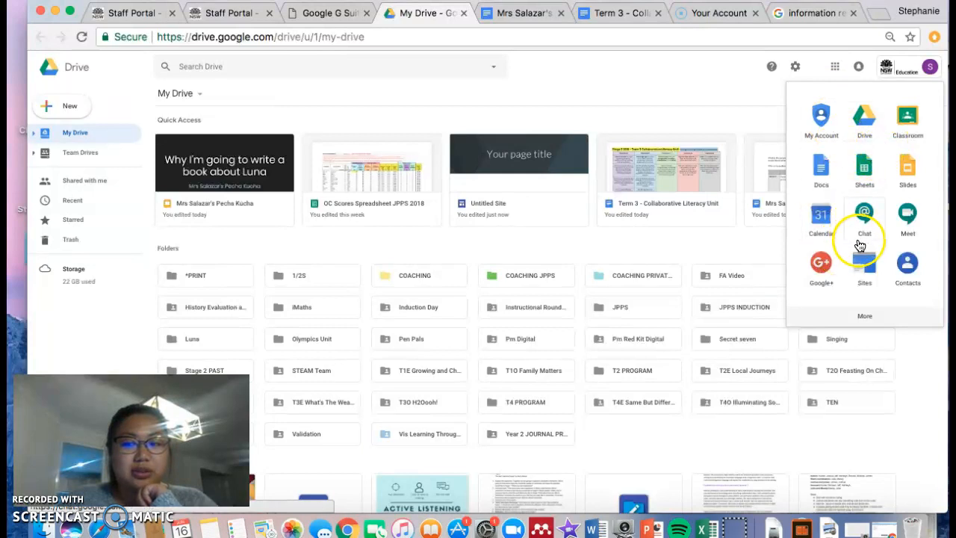
{"action": "left_click", "coordinate": [865, 284]}
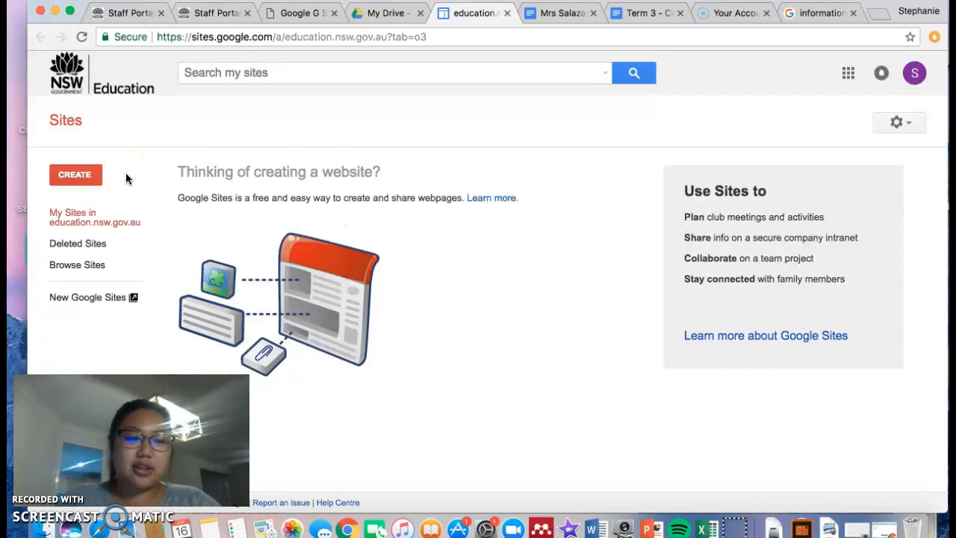
- Create a new blank site in new Sites and click into its page title
{"action": "left_click", "coordinate": [82, 177]}
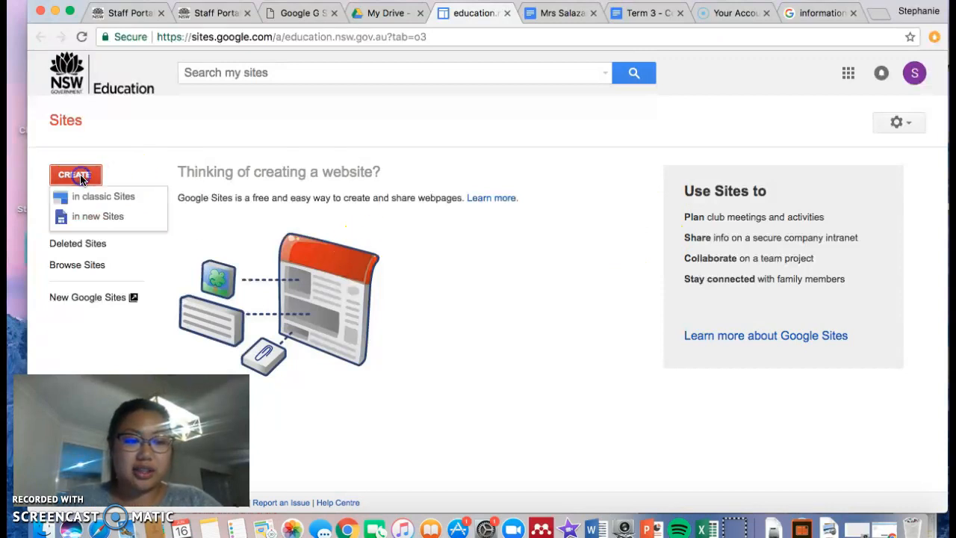
{"action": "left_click", "coordinate": [102, 225]}
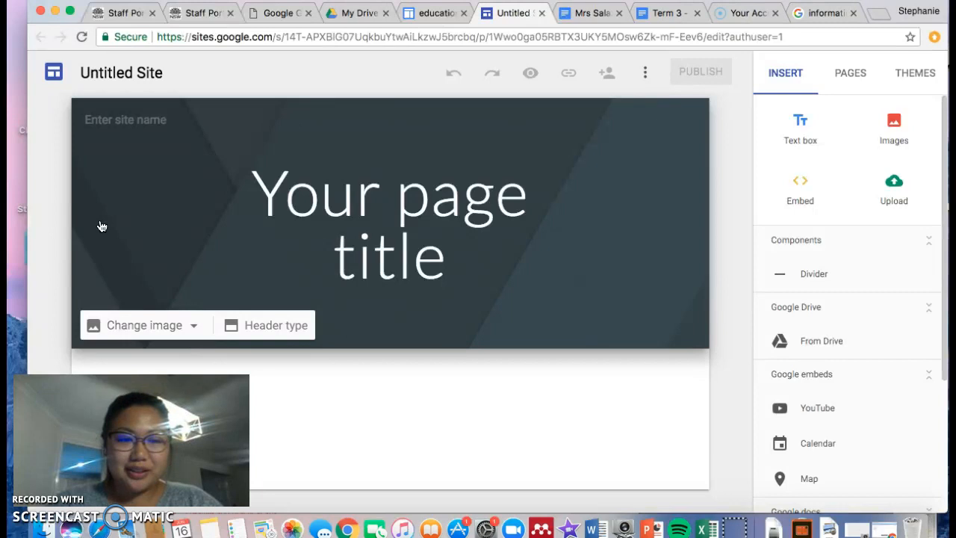
{"action": "left_click", "coordinate": [399, 271]}
{"action": "left_click", "coordinate": [433, 182]}
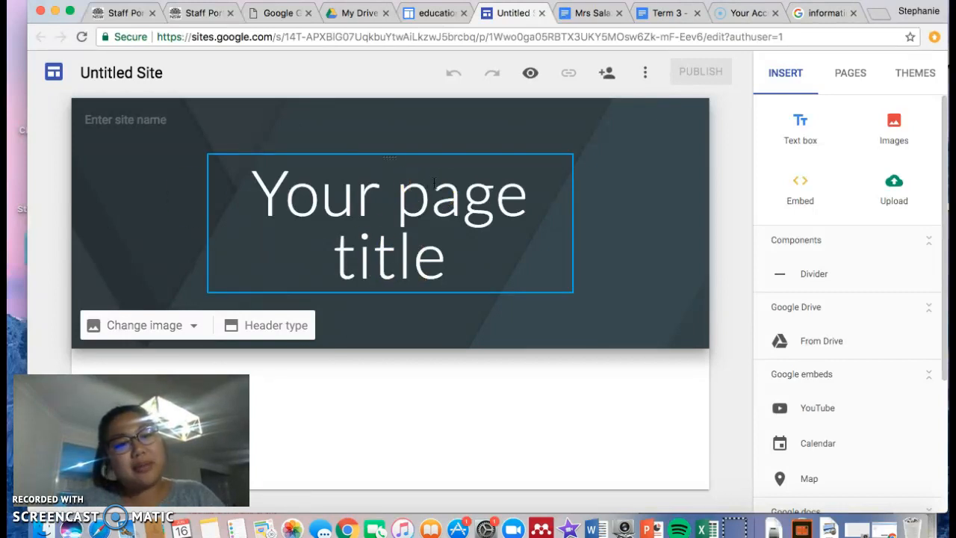
{"action": "left_click", "coordinate": [628, 112]}
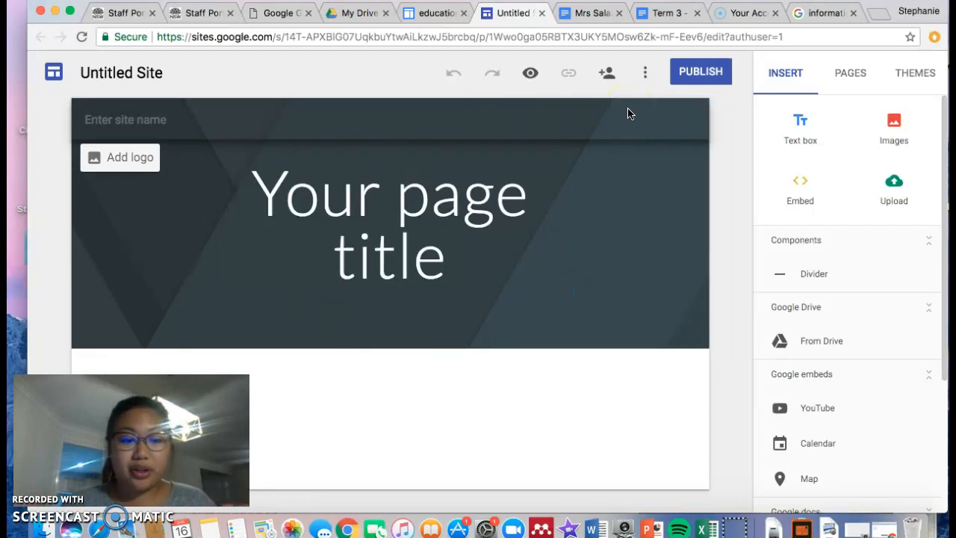
- Bring up the Share with others settings for the Untitled Site
{"action": "left_click", "coordinate": [628, 106]}
{"action": "left_click", "coordinate": [605, 75]}
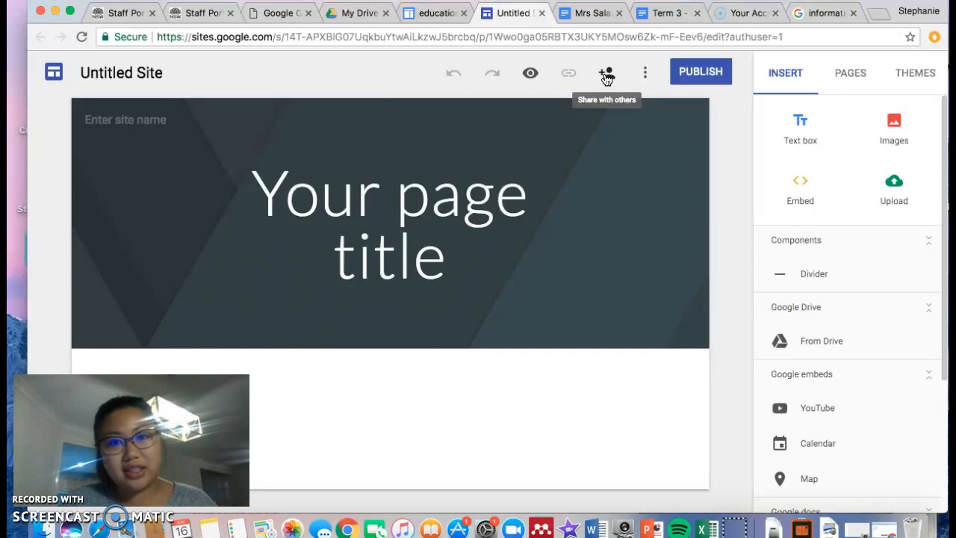
{"action": "left_click", "coordinate": [606, 75]}
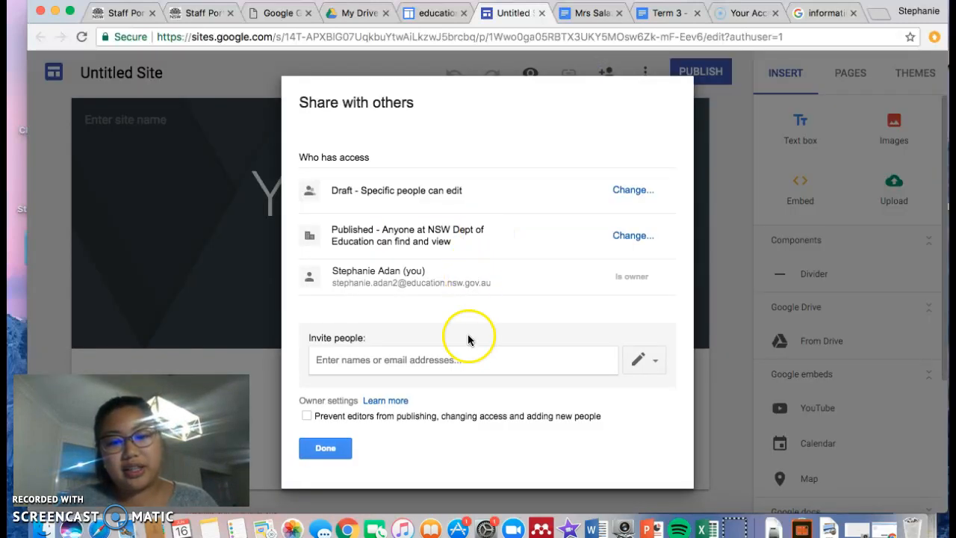
- Add three colleagues to Invite people: one typed e-mail address, two picked from suggestions
{"action": "left_click", "coordinate": [466, 354]}
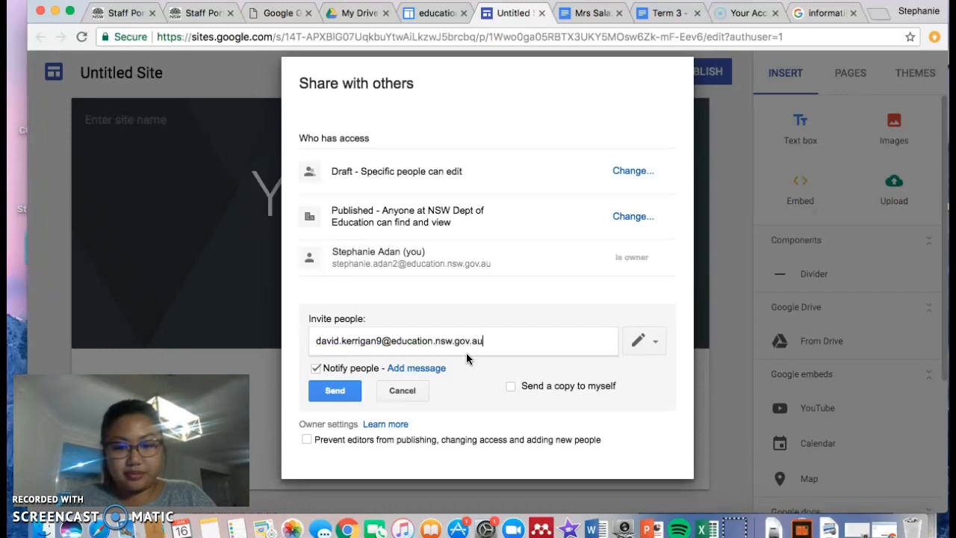
{"action": "key", "text": "Return"}
{"action": "type", "text": "l"}
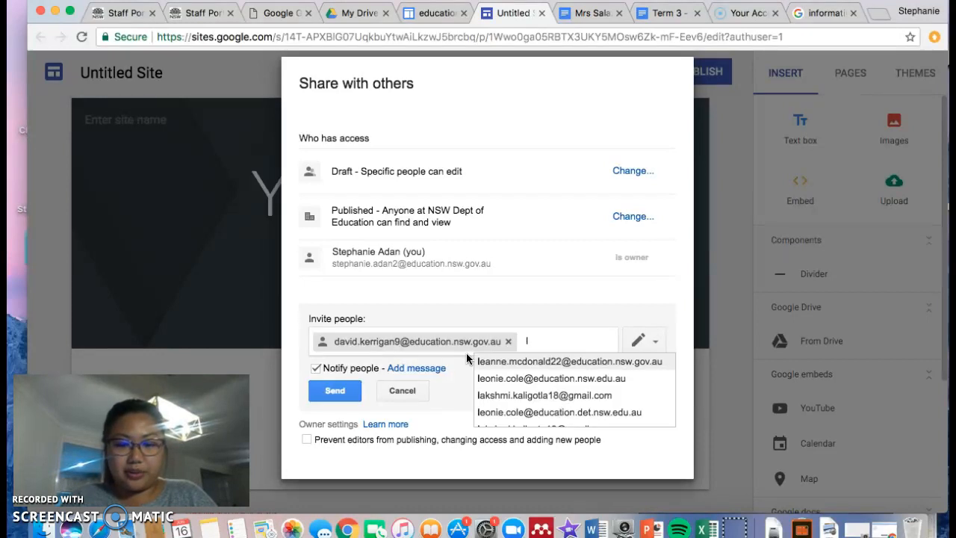
{"action": "key", "text": "BackSpace"}
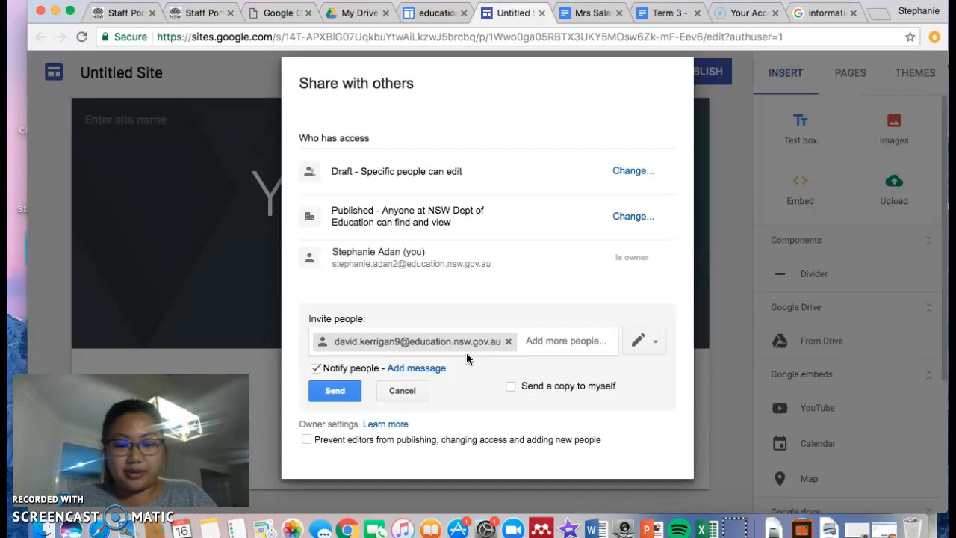
{"action": "type", "text": "laura"}
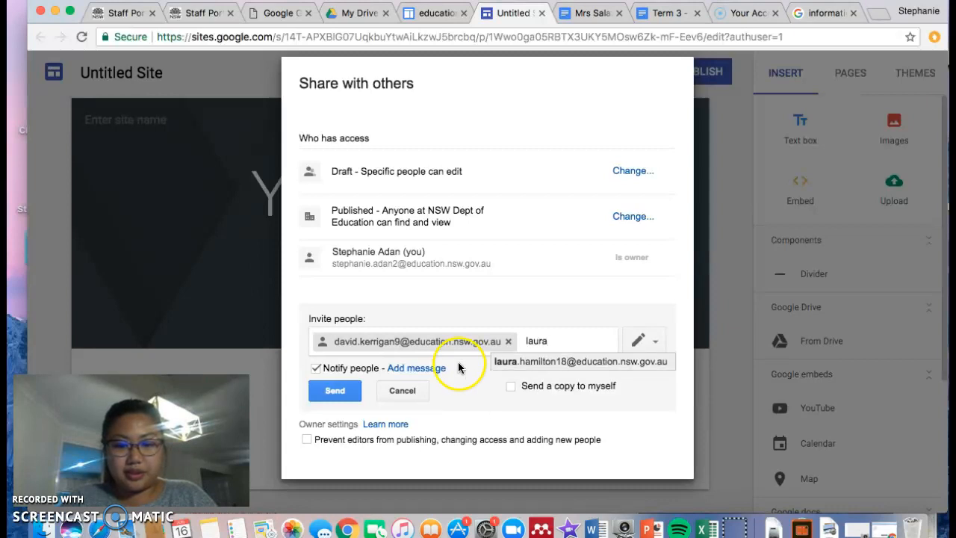
{"action": "left_click", "coordinate": [502, 361]}
{"action": "type", "text": "saman"}
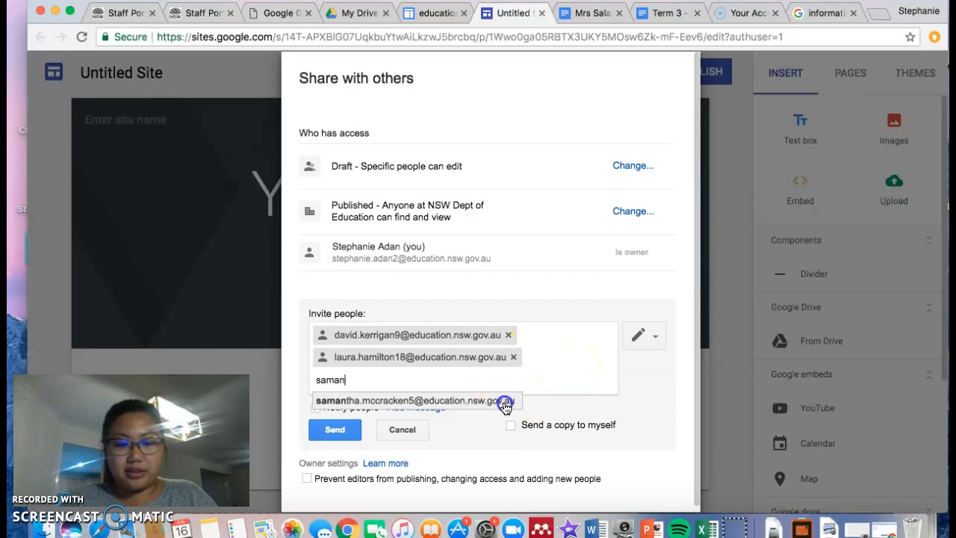
{"action": "left_click", "coordinate": [505, 403]}
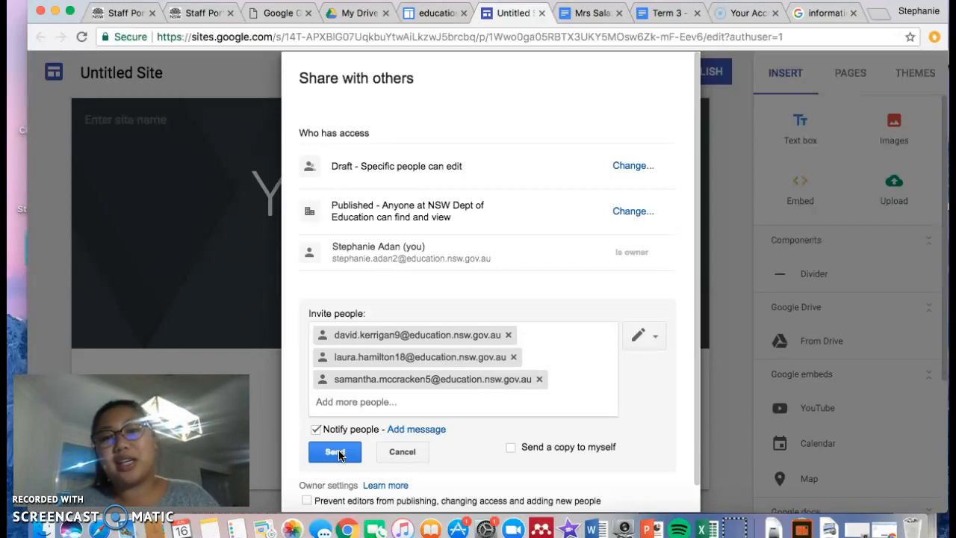
- Send the edit invitations and close the sharing dialog
{"action": "left_click", "coordinate": [415, 454]}
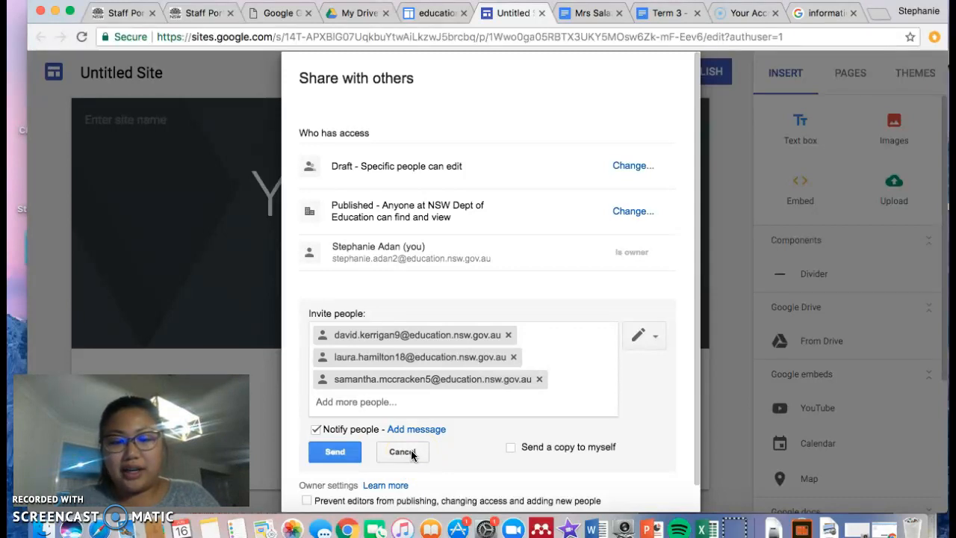
{"action": "left_click", "coordinate": [345, 449]}
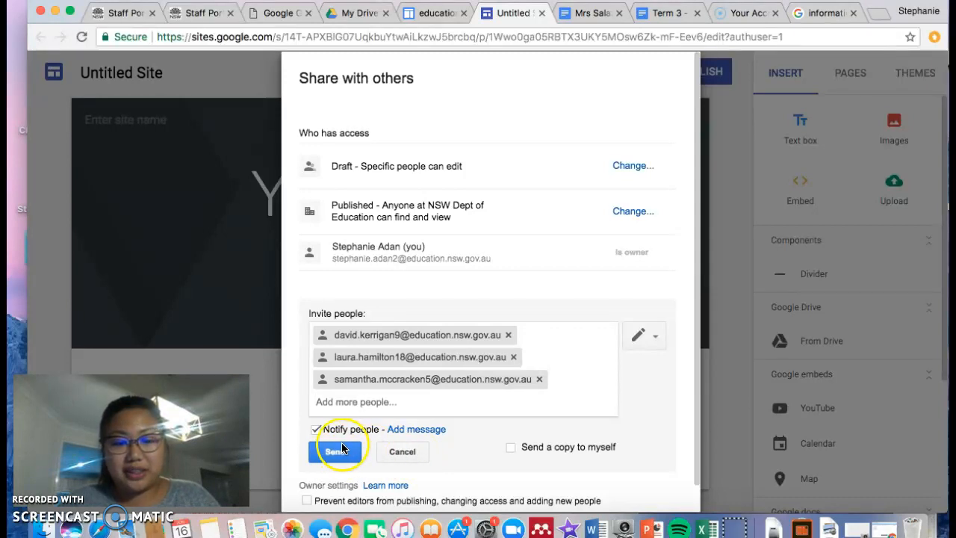
{"action": "left_click", "coordinate": [326, 423]}
- Rename the site document to 'Cool Koalas'
{"action": "left_click", "coordinate": [119, 158]}
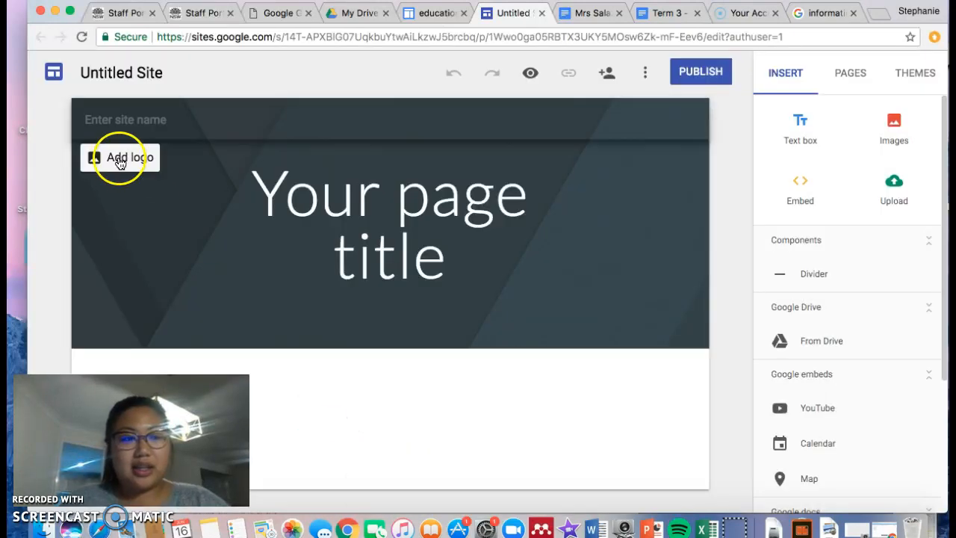
{"action": "left_click", "coordinate": [121, 78]}
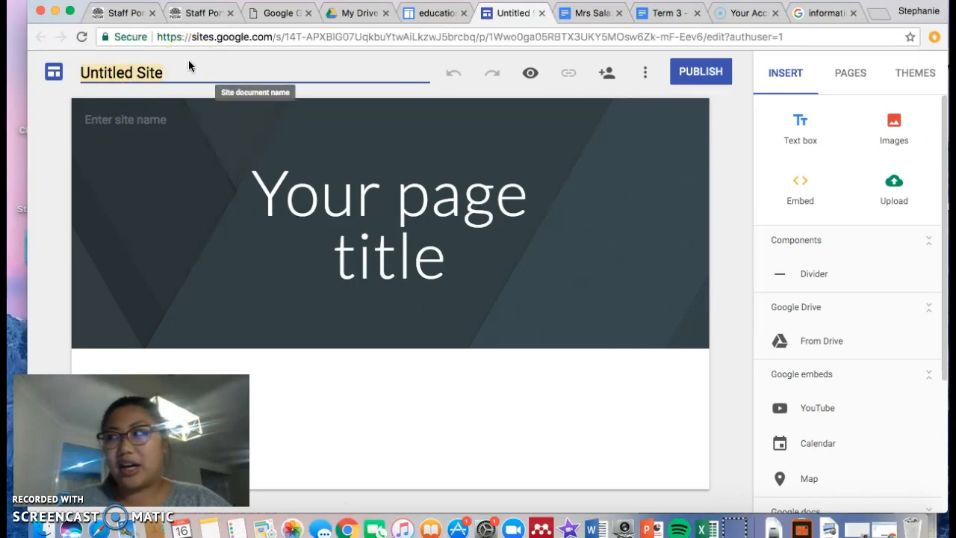
{"action": "left_click", "coordinate": [373, 187]}
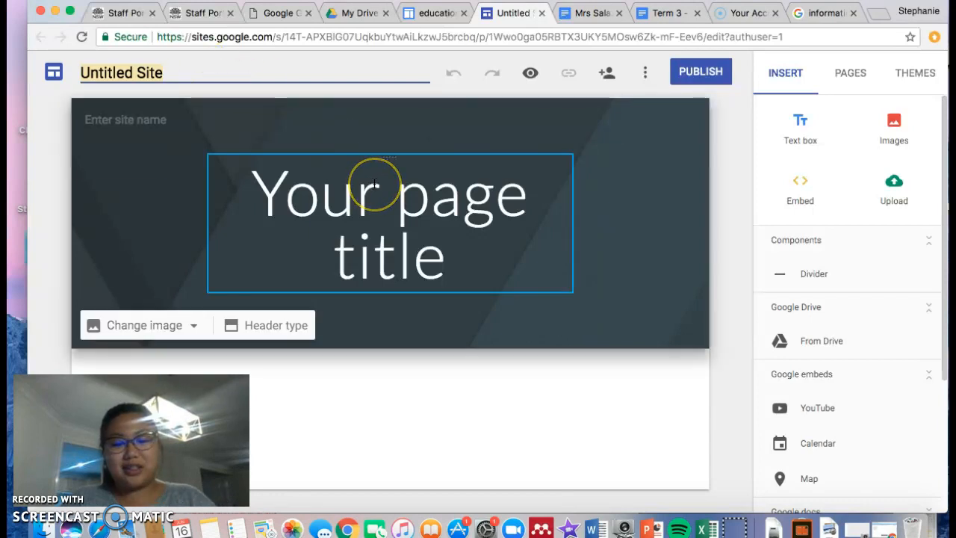
{"action": "type", "text": "K"}
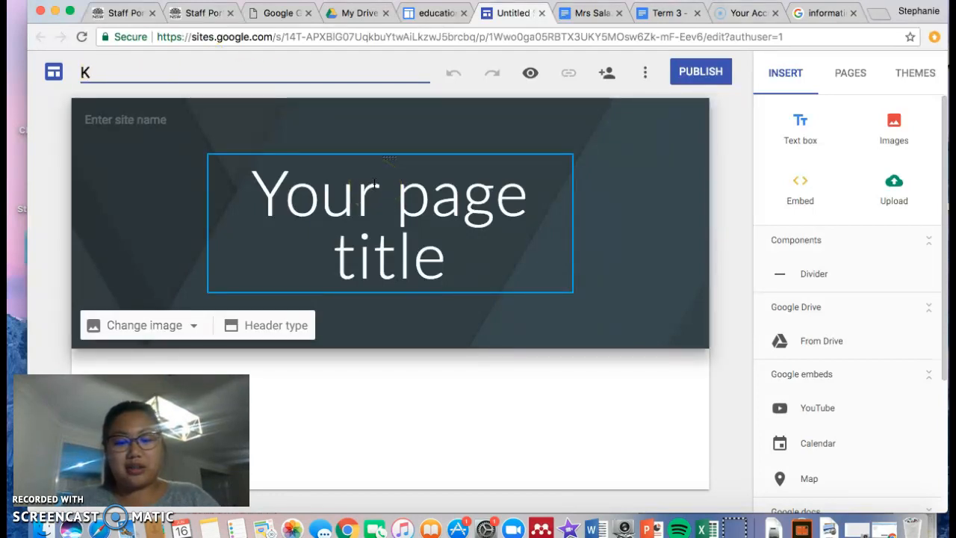
{"action": "key", "text": "BackSpace"}
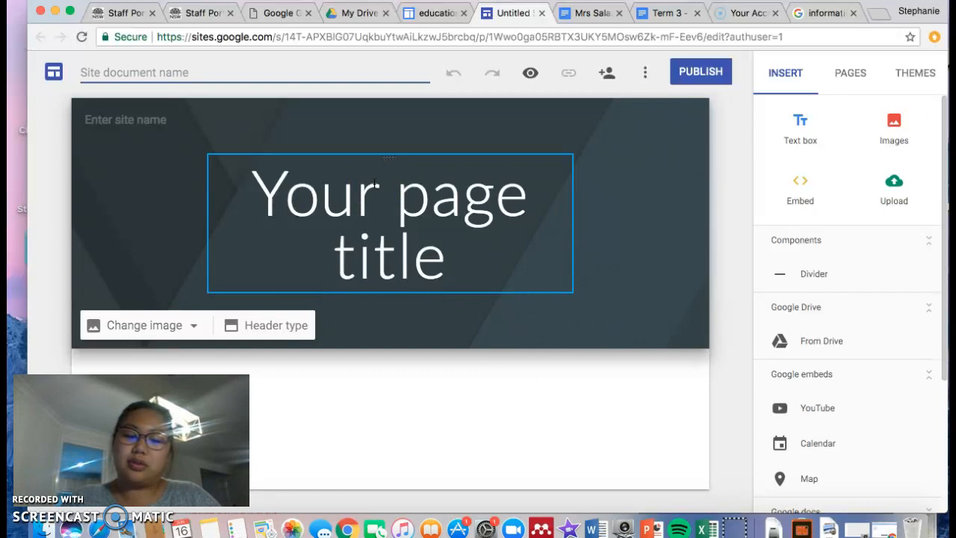
{"action": "type", "text": "Cool Koalas"}
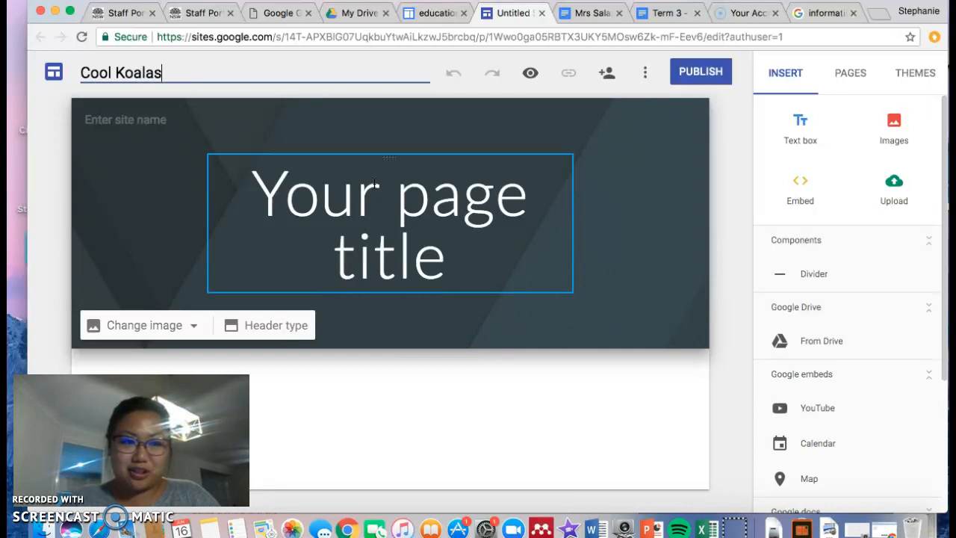
- Replace the header's page title text with 'Cool Koalas', fixing the typo
{"action": "left_click", "coordinate": [418, 245]}
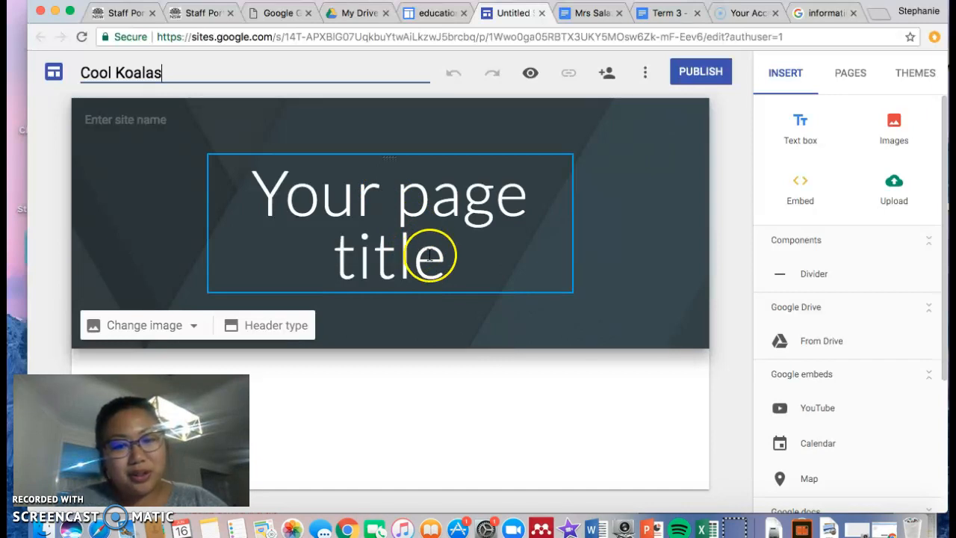
{"action": "triple_click", "coordinate": [428, 254]}
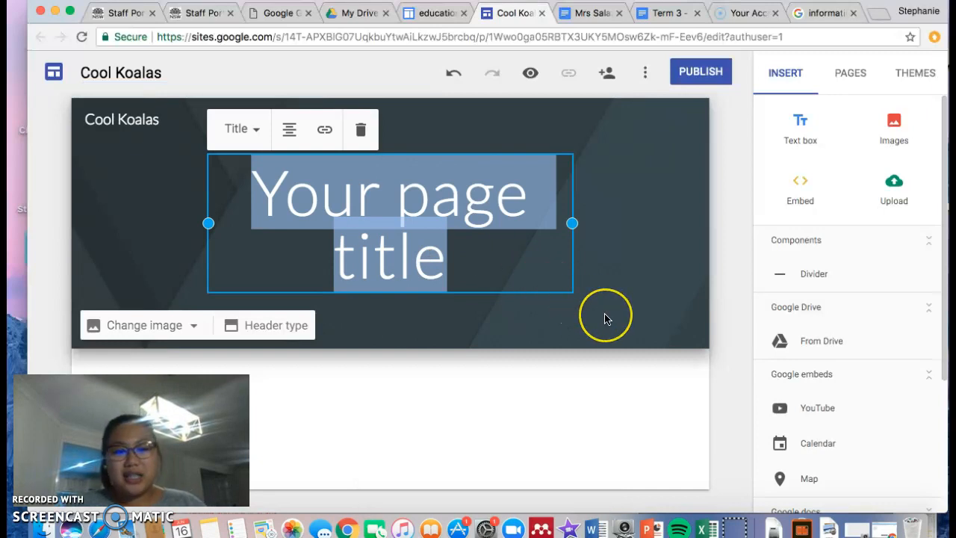
{"action": "type", "text": "Cool Kaola"}
{"action": "key", "text": "BackSpace"}
{"action": "key", "text": "BackSpace"}
{"action": "key", "text": "BackSpace"}
{"action": "key", "text": "BackSpace"}
{"action": "type", "text": "oalas"}
{"action": "left_click", "coordinate": [690, 340]}
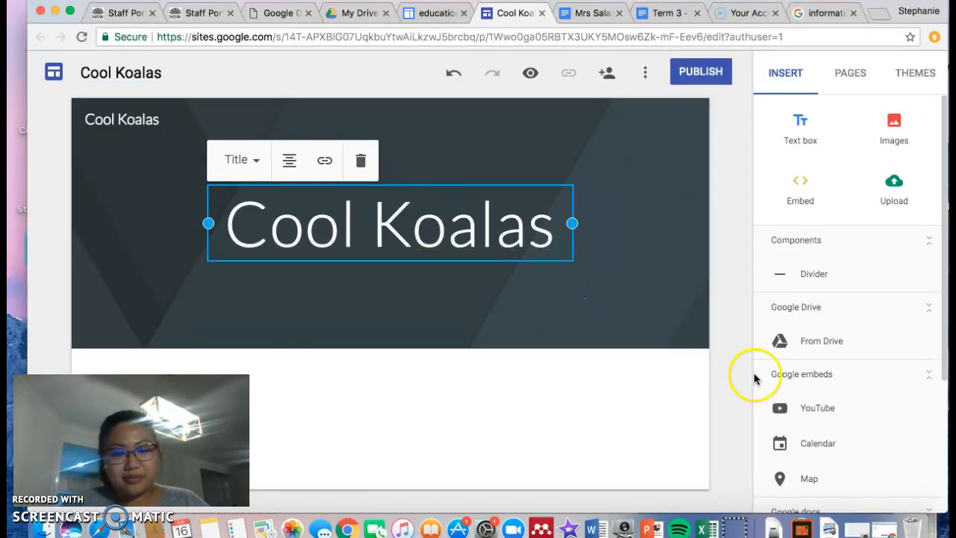
{"action": "left_click", "coordinate": [726, 358]}
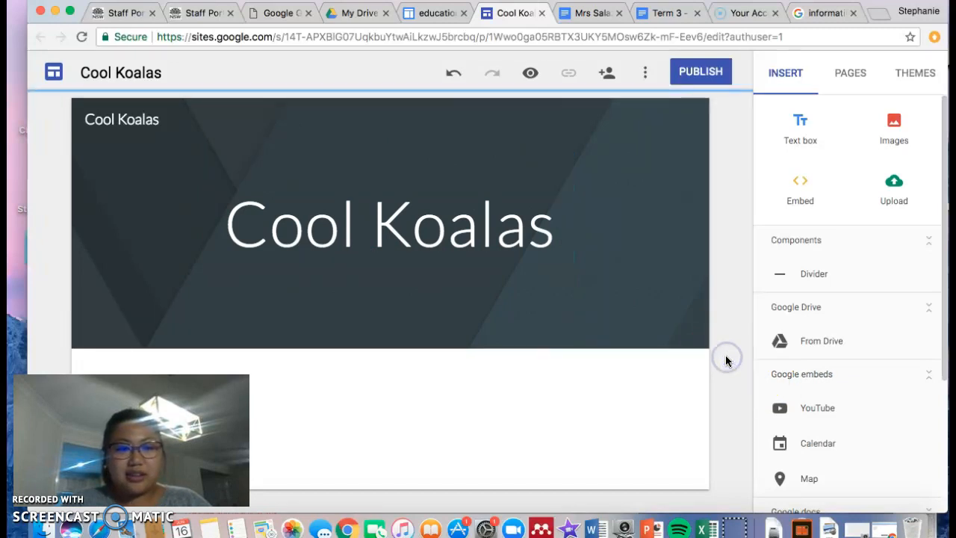
{"action": "left_click", "coordinate": [581, 416]}
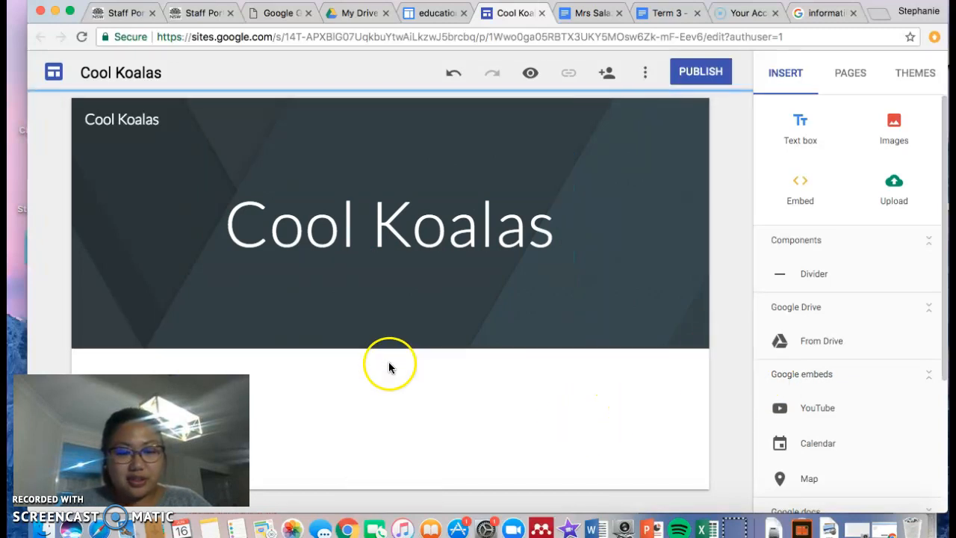
{"action": "left_click_drag", "start_coordinate": [132, 441], "coordinate": [831, 446]}
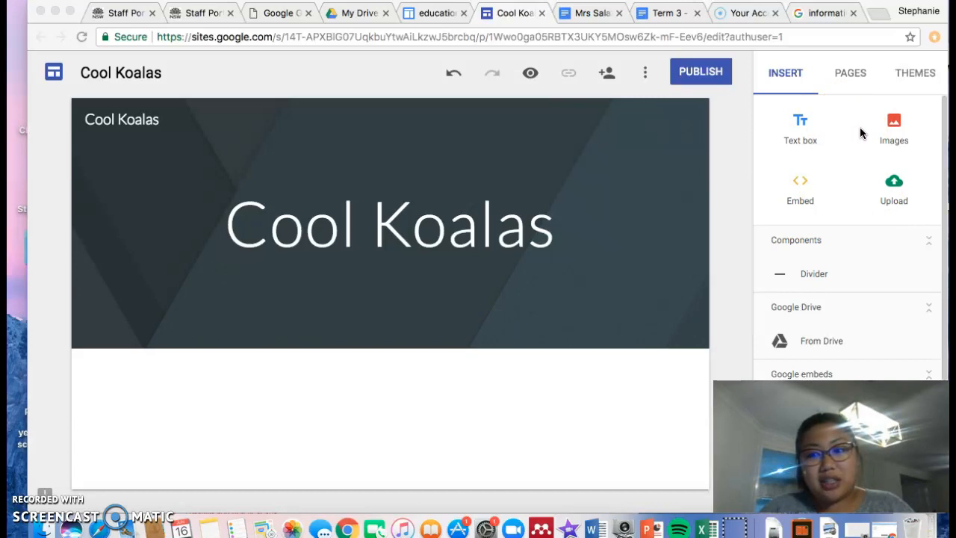
- Search the web for 'koala' images from Insert > Images
{"action": "left_click", "coordinate": [891, 124]}
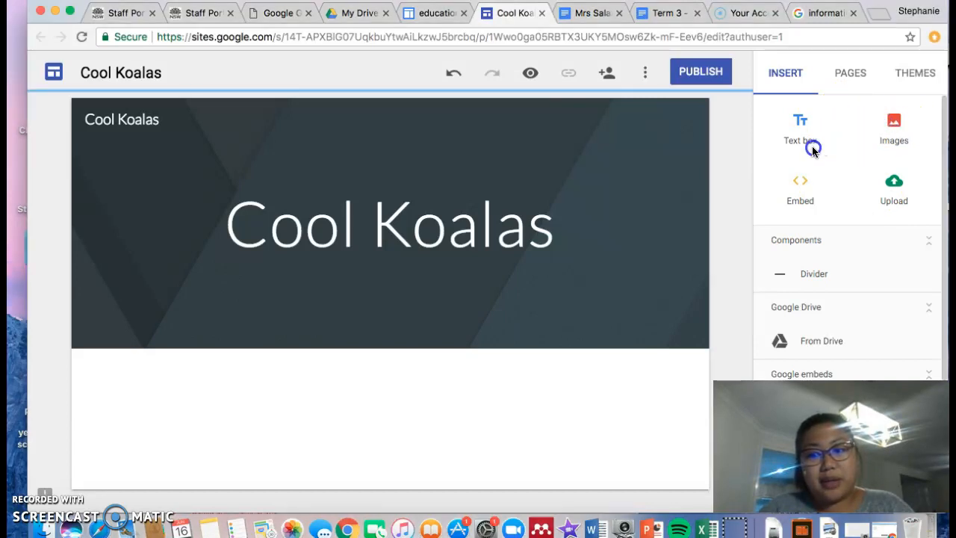
{"action": "left_click", "coordinate": [894, 122]}
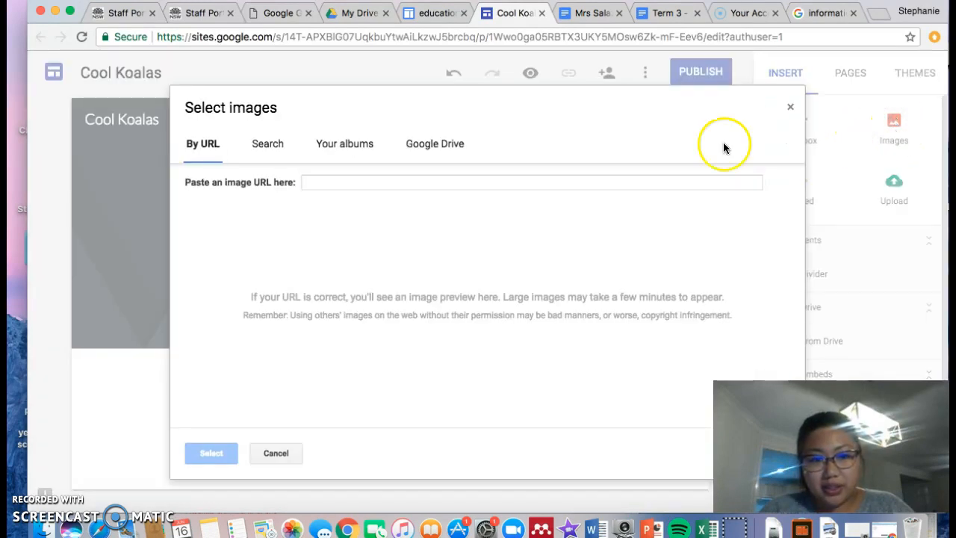
{"action": "left_click", "coordinate": [275, 149]}
{"action": "left_click", "coordinate": [323, 183]}
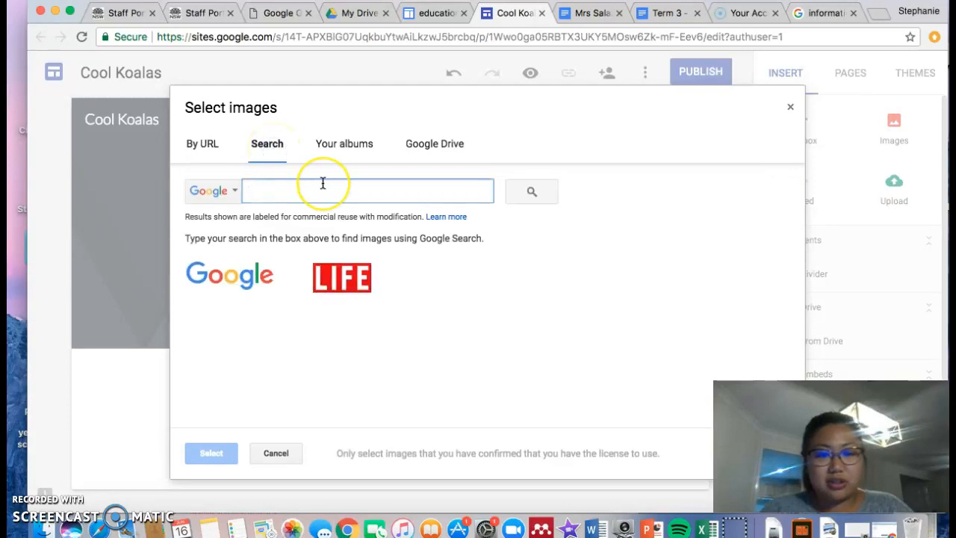
{"action": "type", "text": "koala"}
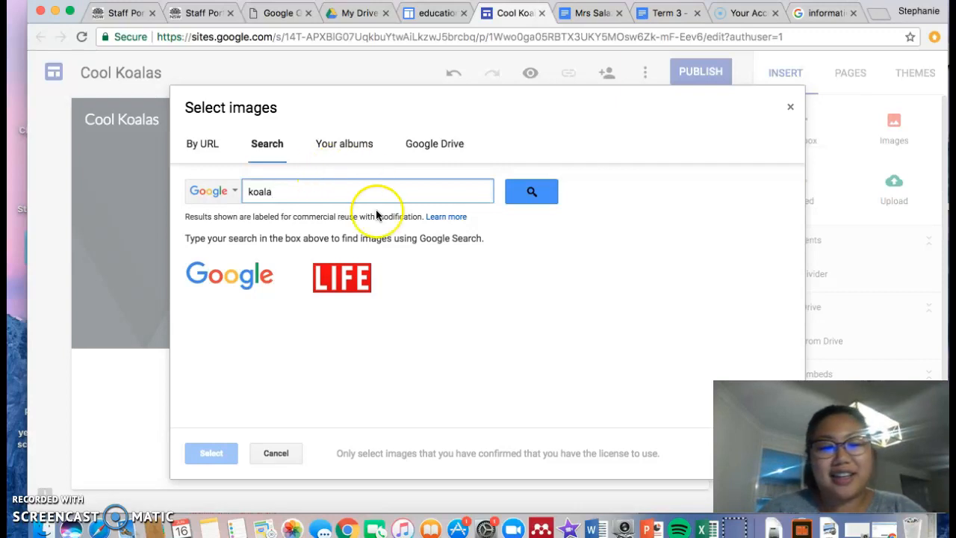
{"action": "left_click", "coordinate": [529, 192]}
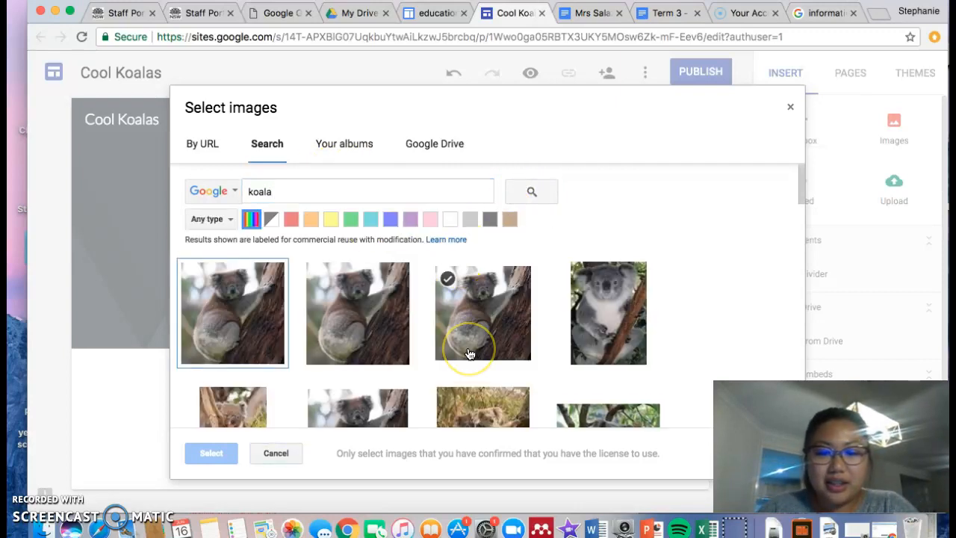
- Insert the photo of a koala carrying its baby into the page
{"action": "scroll", "coordinate": [469, 343], "scroll_direction": "down", "scroll_amount": 3}
{"action": "scroll", "coordinate": [468, 352], "scroll_direction": "down", "scroll_amount": 5}
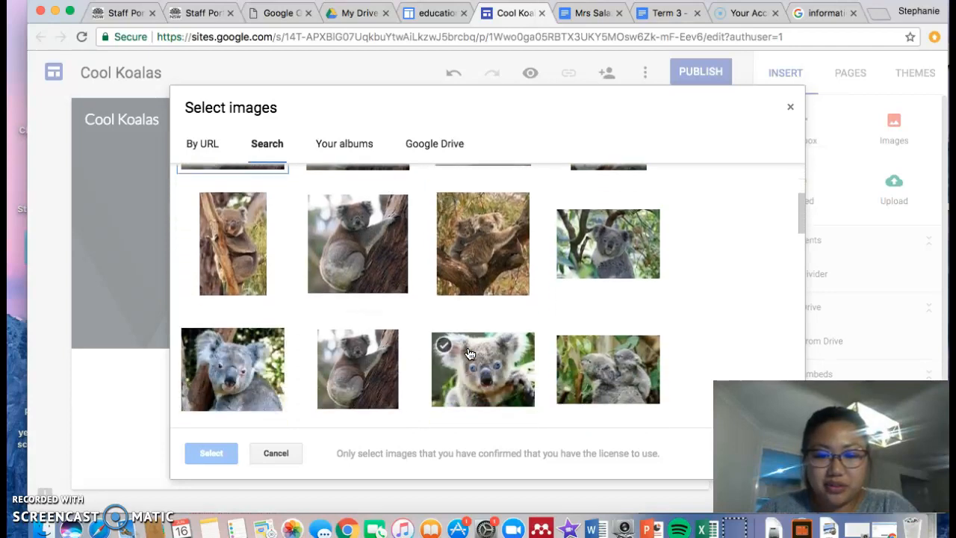
{"action": "scroll", "coordinate": [566, 321], "scroll_direction": "up", "scroll_amount": 1}
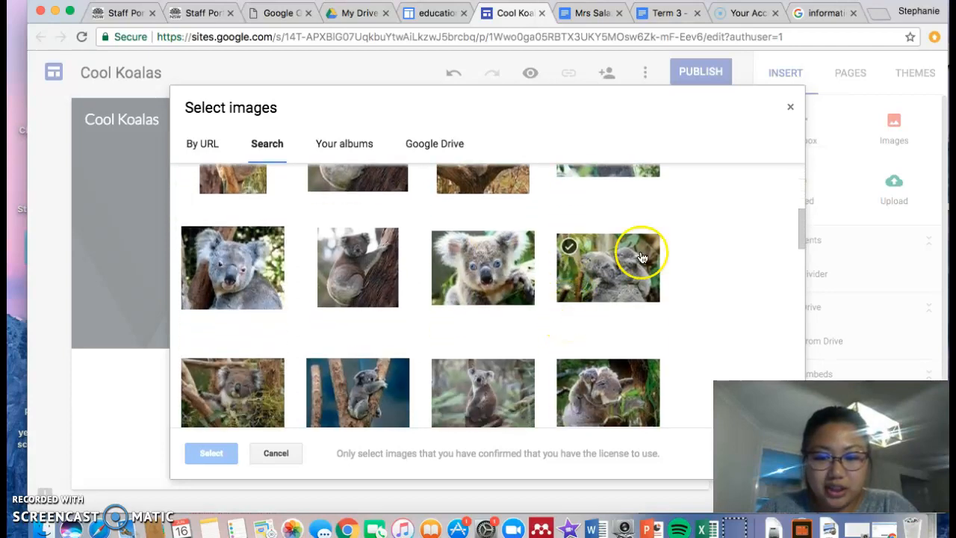
{"action": "scroll", "coordinate": [677, 326], "scroll_direction": "down", "scroll_amount": 1}
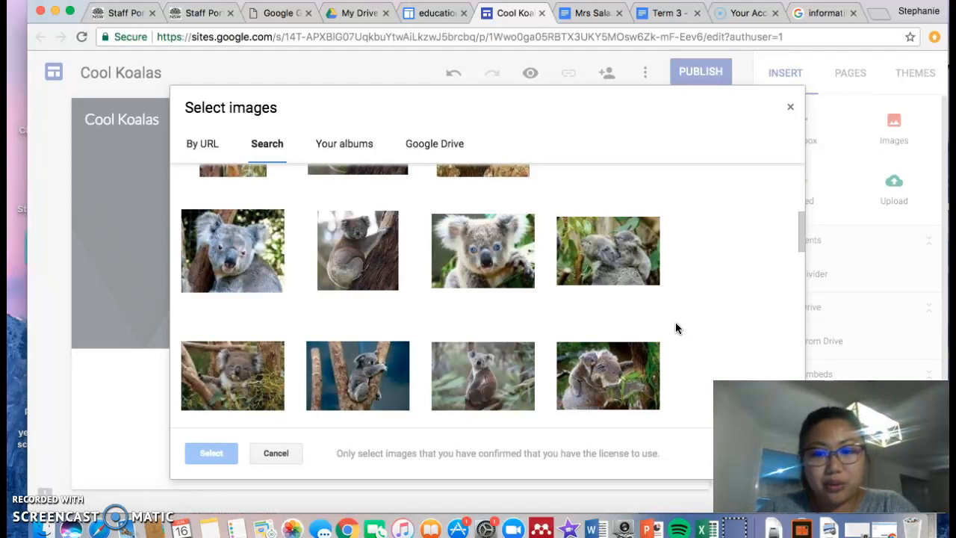
{"action": "left_click", "coordinate": [620, 274]}
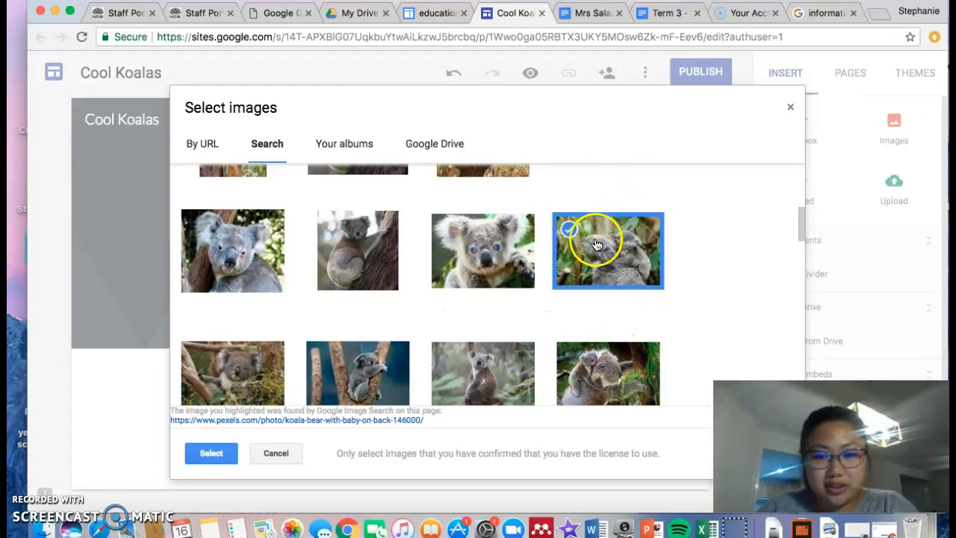
{"action": "left_click", "coordinate": [206, 452]}
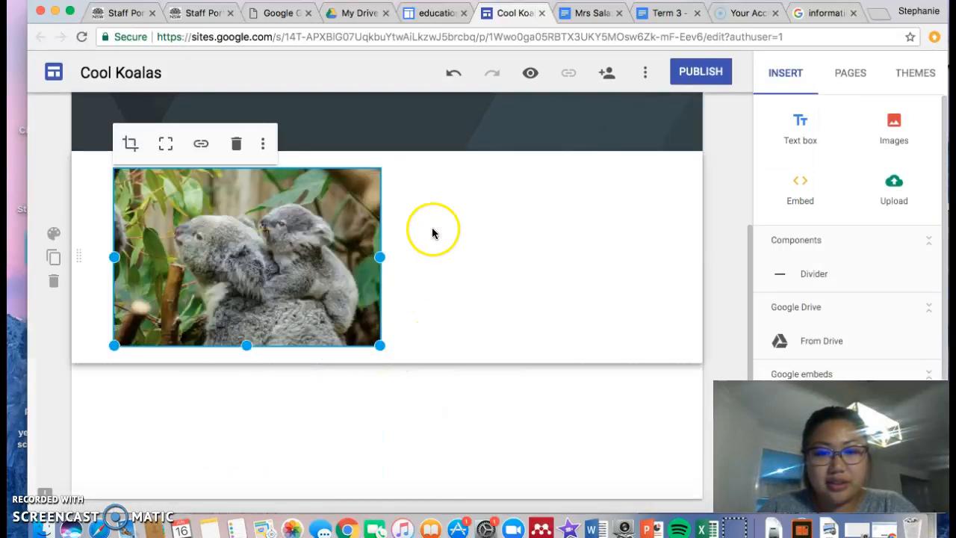
- Drag the koala photo to the middle of its section, then insert a text box under it
{"action": "scroll", "coordinate": [401, 237], "scroll_direction": "up", "scroll_amount": 3}
{"action": "scroll", "coordinate": [401, 237], "scroll_direction": "up", "scroll_amount": 1}
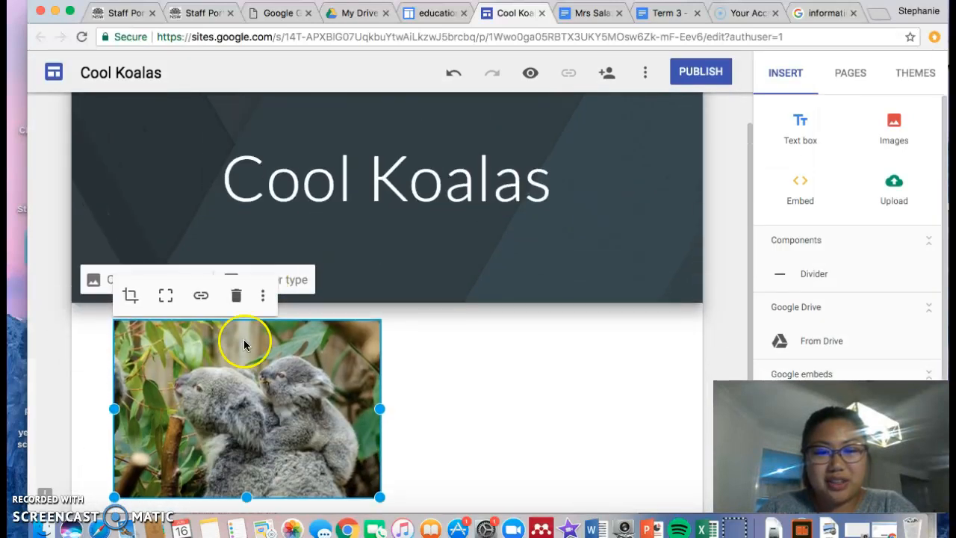
{"action": "scroll", "coordinate": [446, 459], "scroll_direction": "down", "scroll_amount": 4}
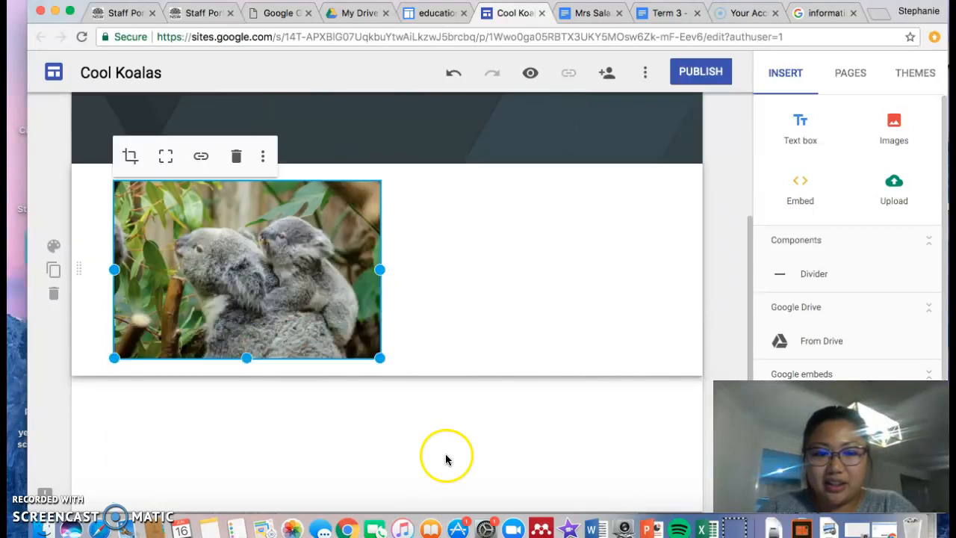
{"action": "left_click_drag", "start_coordinate": [316, 273], "coordinate": [400, 267]}
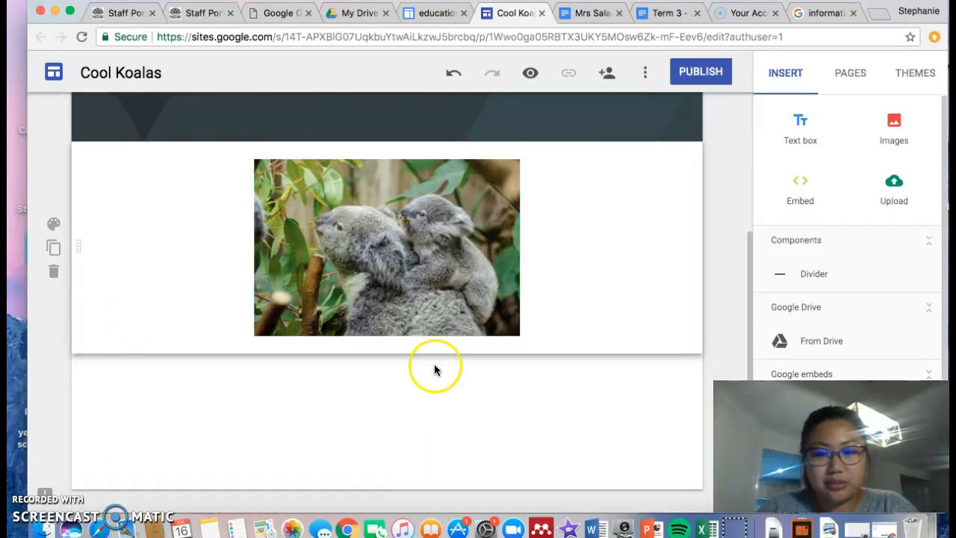
{"action": "scroll", "coordinate": [434, 408], "scroll_direction": "up", "scroll_amount": 3}
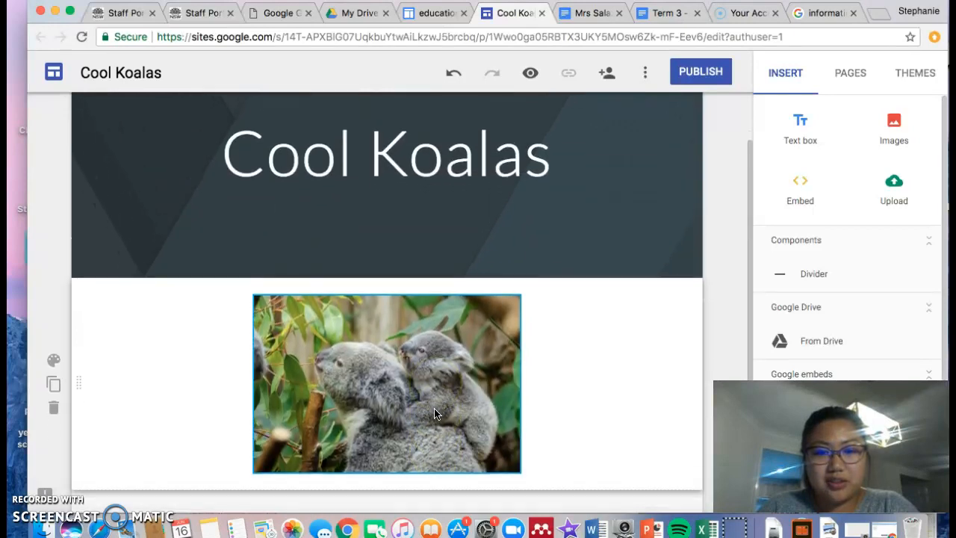
{"action": "scroll", "coordinate": [434, 409], "scroll_direction": "down", "scroll_amount": 3}
{"action": "left_click", "coordinate": [618, 224]}
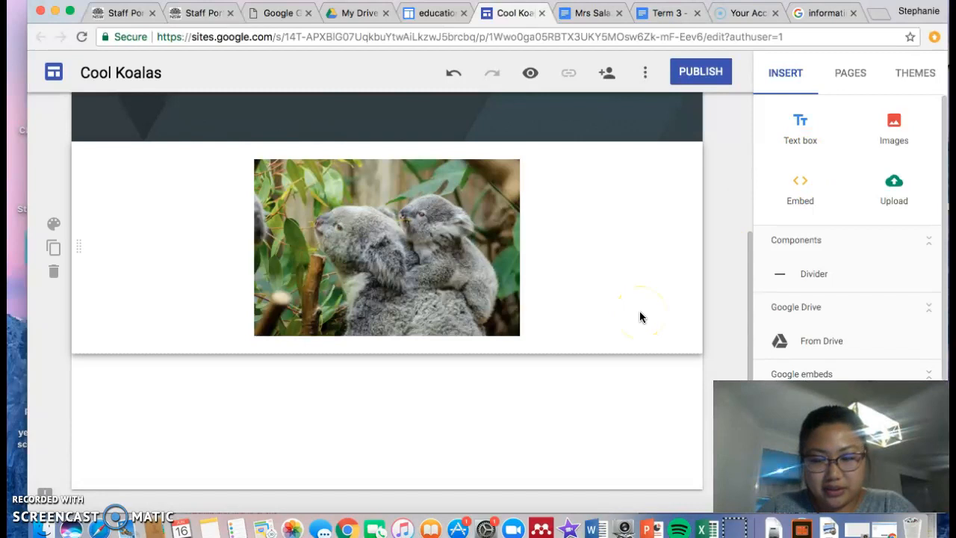
{"action": "left_click", "coordinate": [800, 125]}
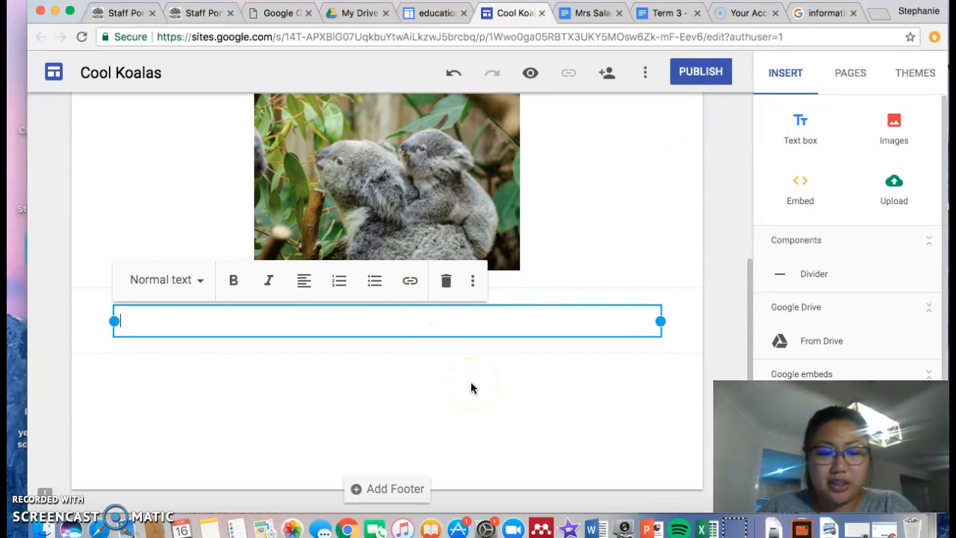
{"action": "left_click", "coordinate": [795, 124]}
{"action": "left_click", "coordinate": [795, 123]}
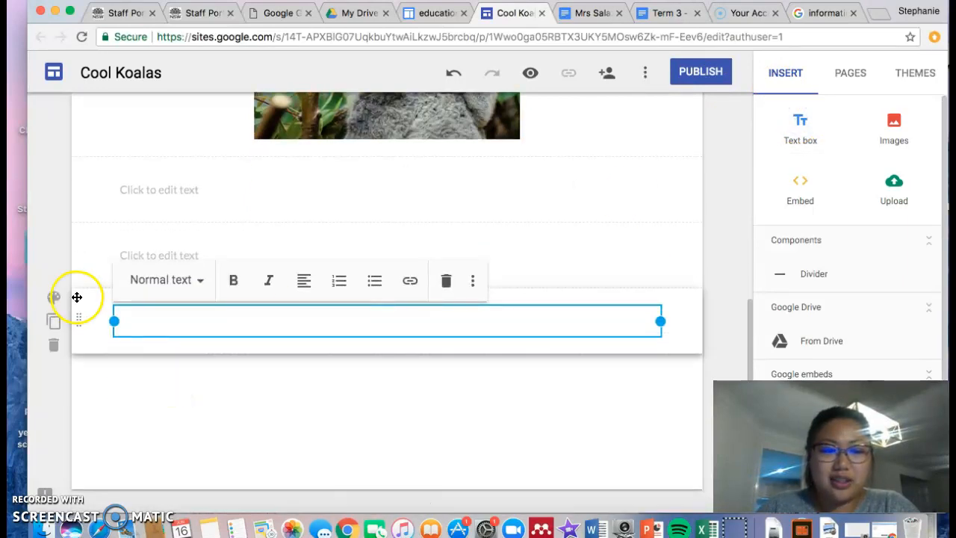
{"action": "left_click", "coordinate": [54, 347]}
{"action": "left_click", "coordinate": [54, 347]}
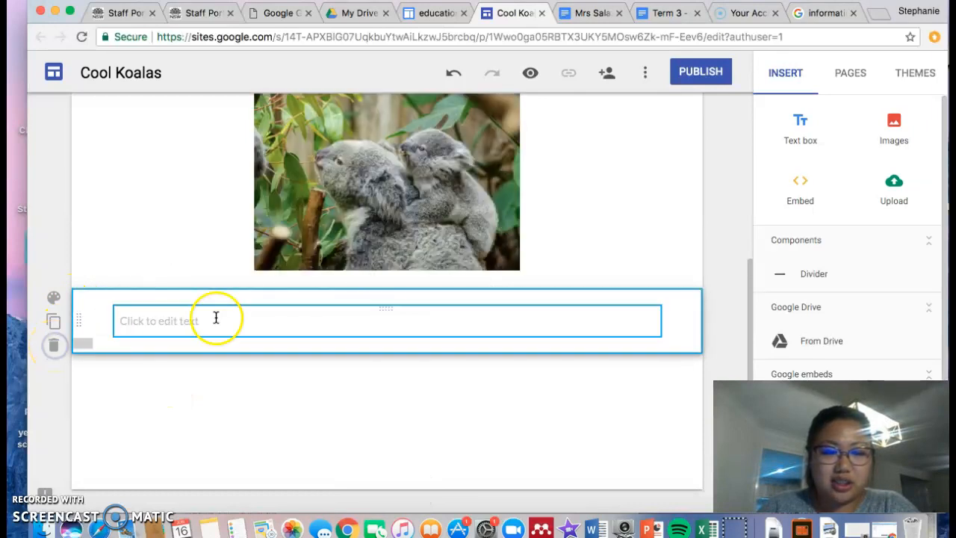
{"action": "left_click", "coordinate": [215, 317]}
{"action": "type", "text": "General"}
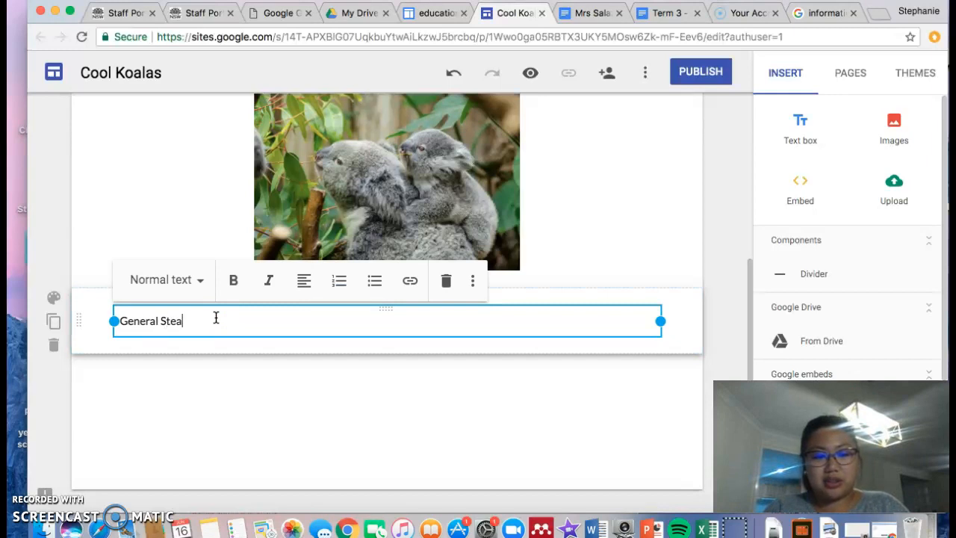
{"action": "type", "text": " Statement"}
{"action": "key", "text": "Return"}
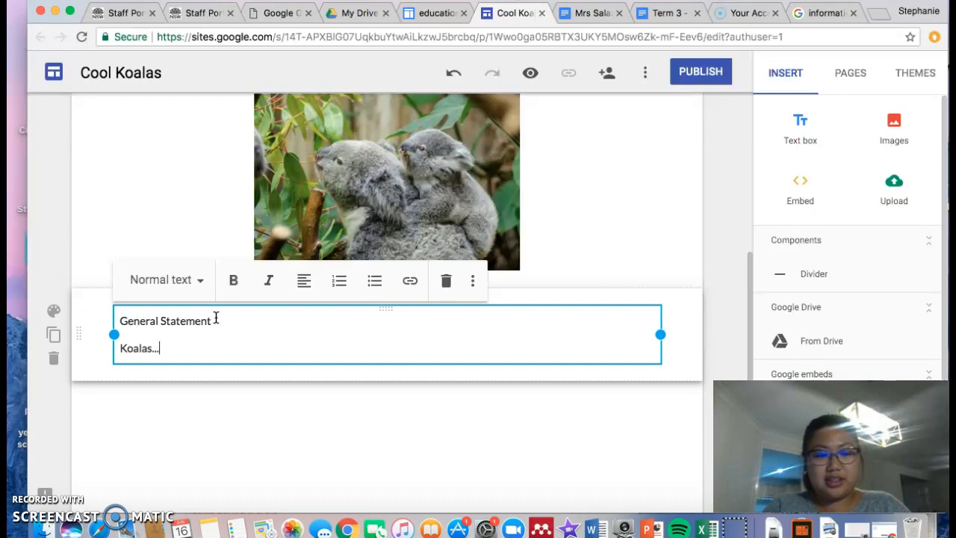
{"action": "type", "text": "Koalas... fisdnfdksnvdklnvkda'nvdnvd"}
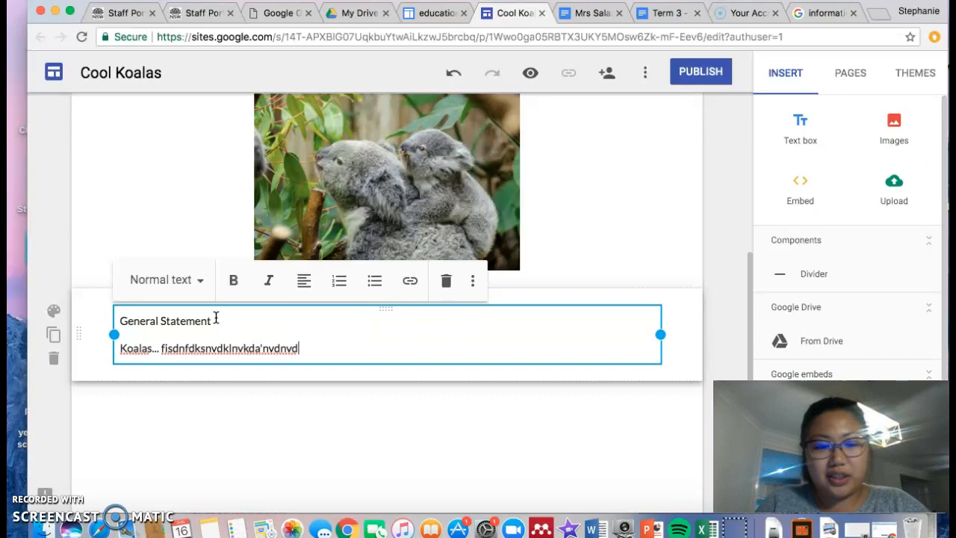
{"action": "left_click", "coordinate": [256, 315]}
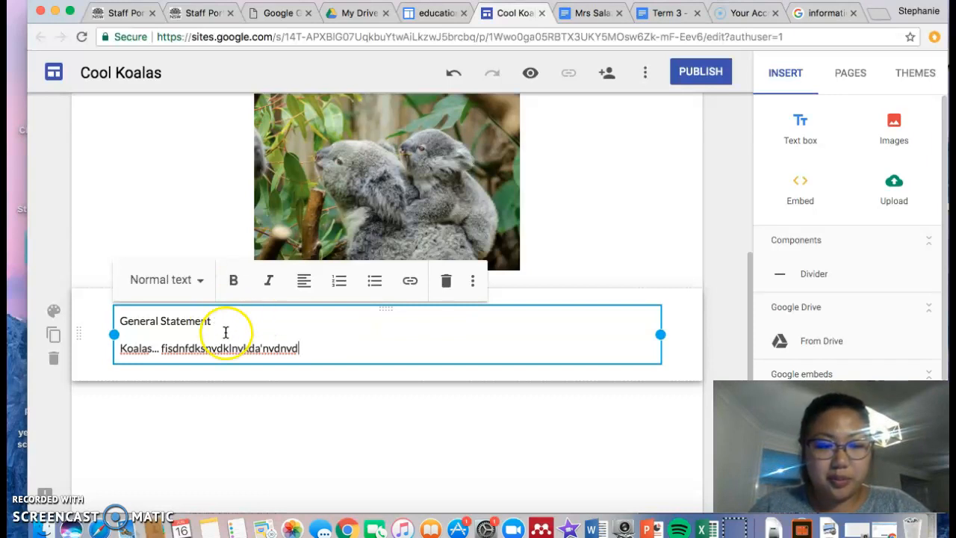
{"action": "scroll", "coordinate": [382, 320], "scroll_direction": "up", "scroll_amount": 2}
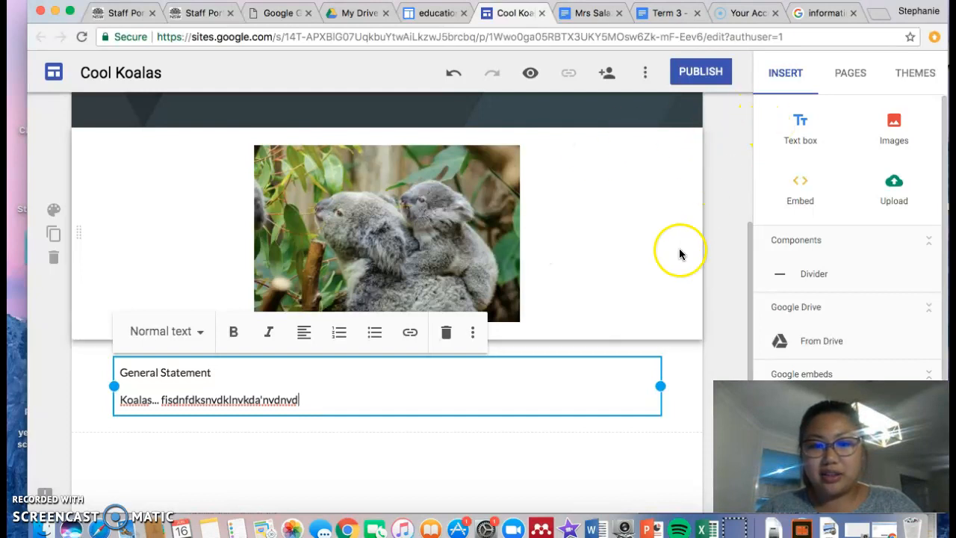
{"action": "left_click", "coordinate": [723, 293]}
{"action": "scroll", "coordinate": [728, 296], "scroll_direction": "up", "scroll_amount": 3}
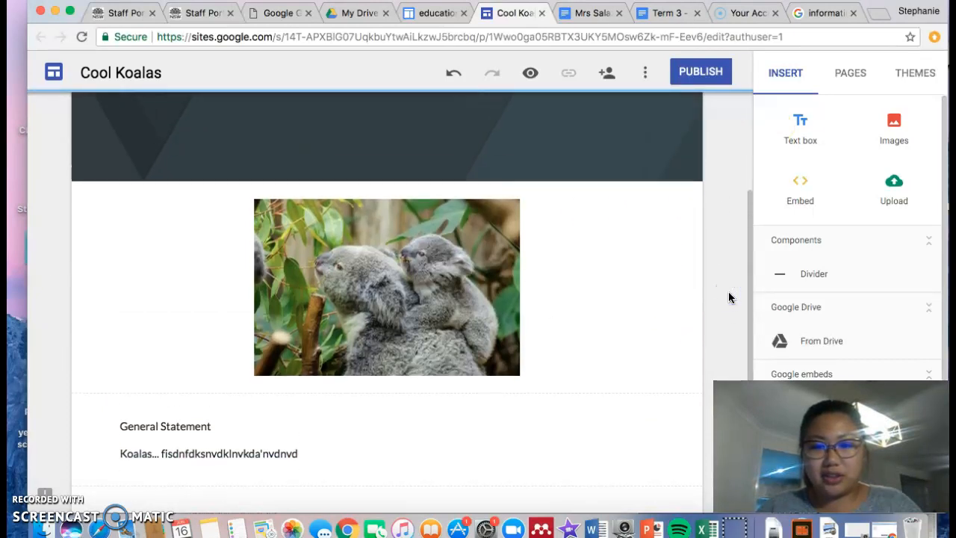
{"action": "scroll", "coordinate": [730, 297], "scroll_direction": "up", "scroll_amount": 3}
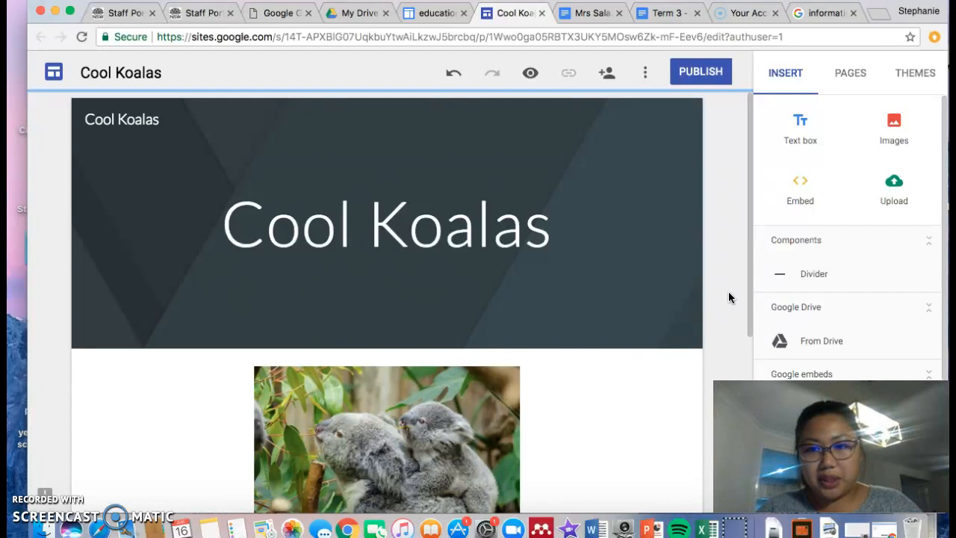
- Create a new page named 'Appearance' from the PAGES panel and open it
{"action": "left_click", "coordinate": [852, 78]}
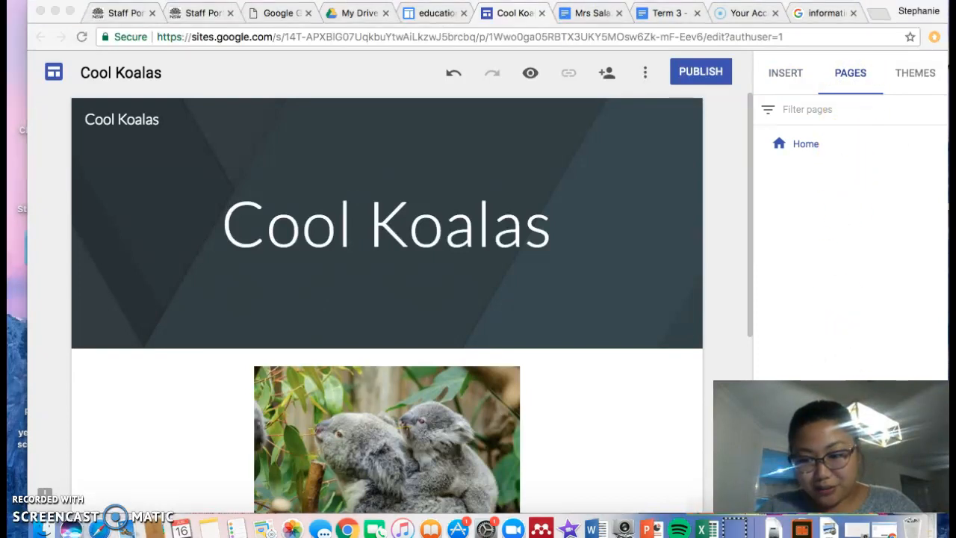
{"action": "left_click_drag", "start_coordinate": [831, 447], "coordinate": [156, 446]}
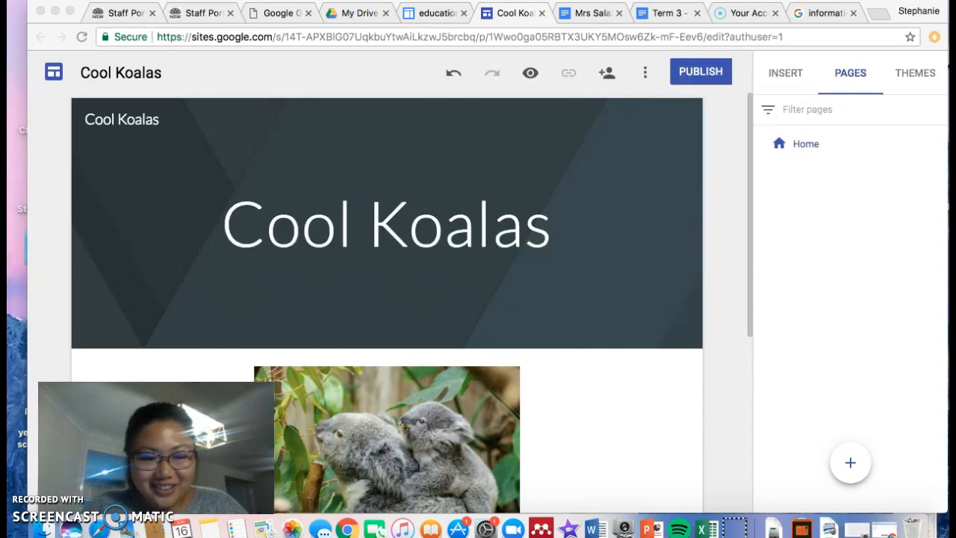
{"action": "left_click", "coordinate": [851, 468]}
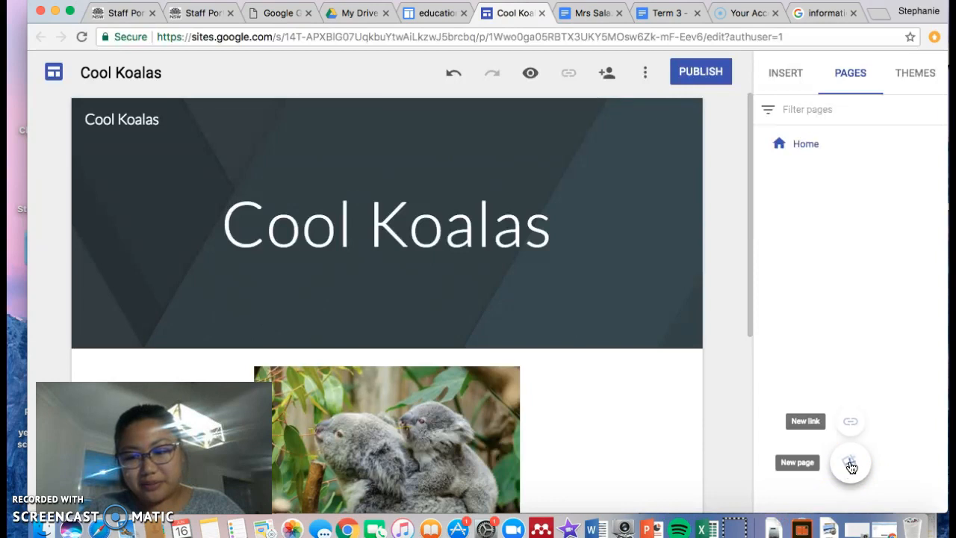
{"action": "left_click", "coordinate": [853, 468]}
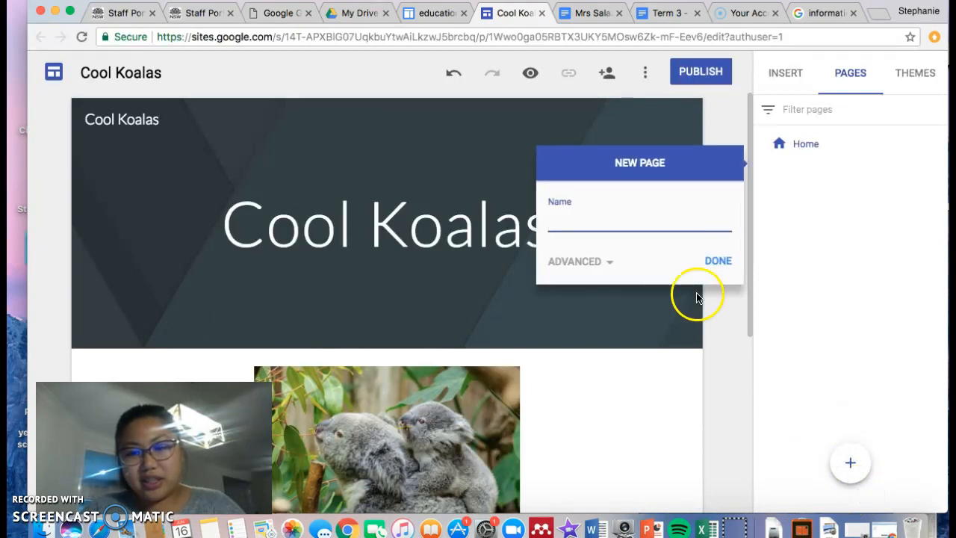
{"action": "left_click", "coordinate": [682, 219]}
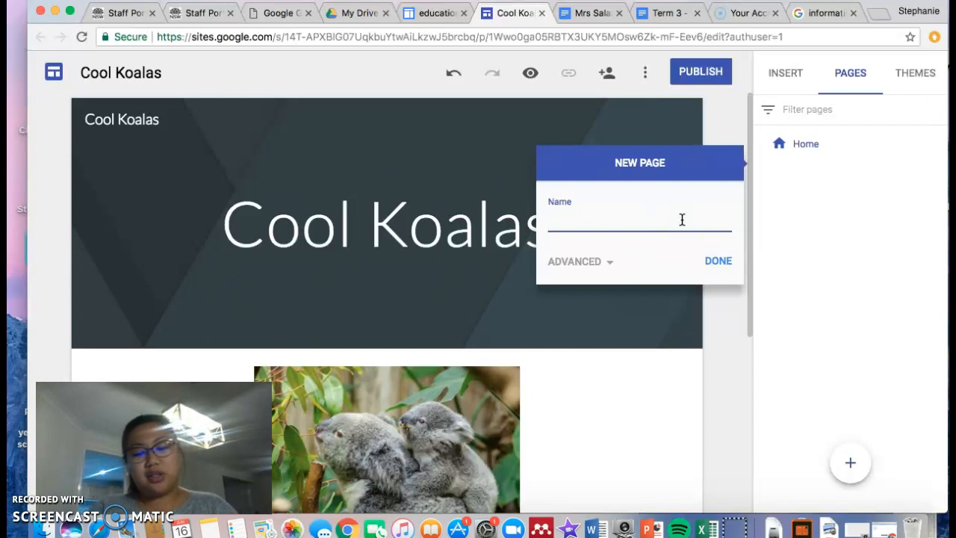
{"action": "left_click", "coordinate": [723, 260]}
{"action": "left_click", "coordinate": [722, 260]}
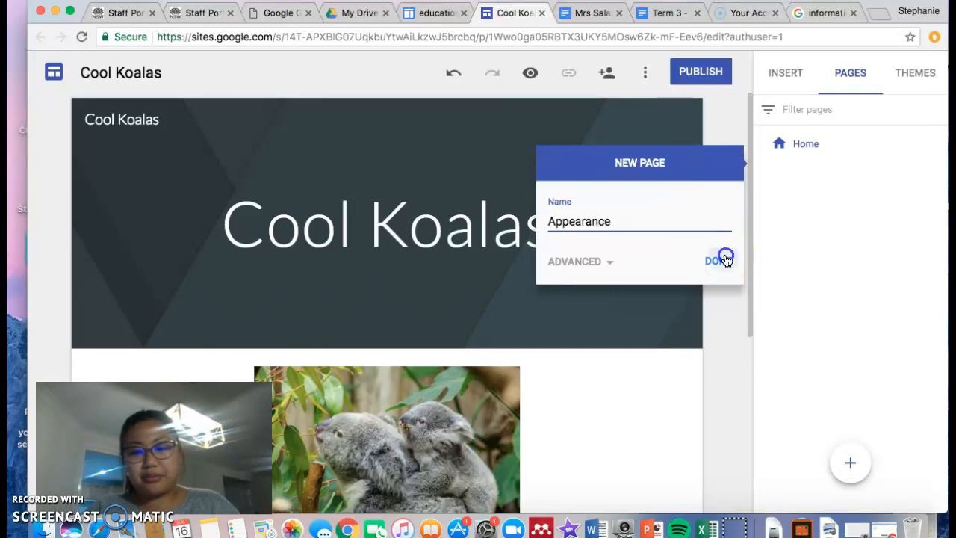
{"action": "left_click", "coordinate": [816, 189]}
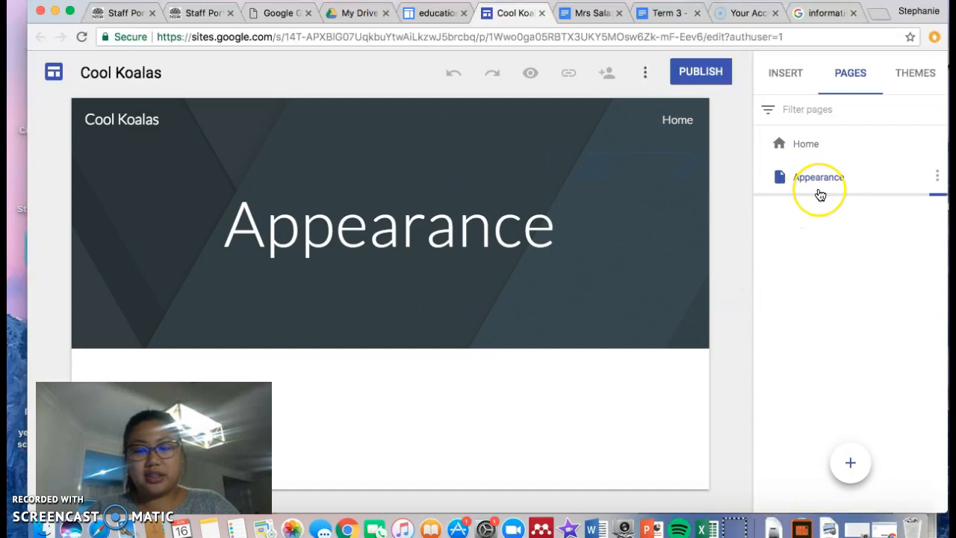
- Add new pages named 'Feeding' and 'Habitat'
{"action": "left_click", "coordinate": [549, 343]}
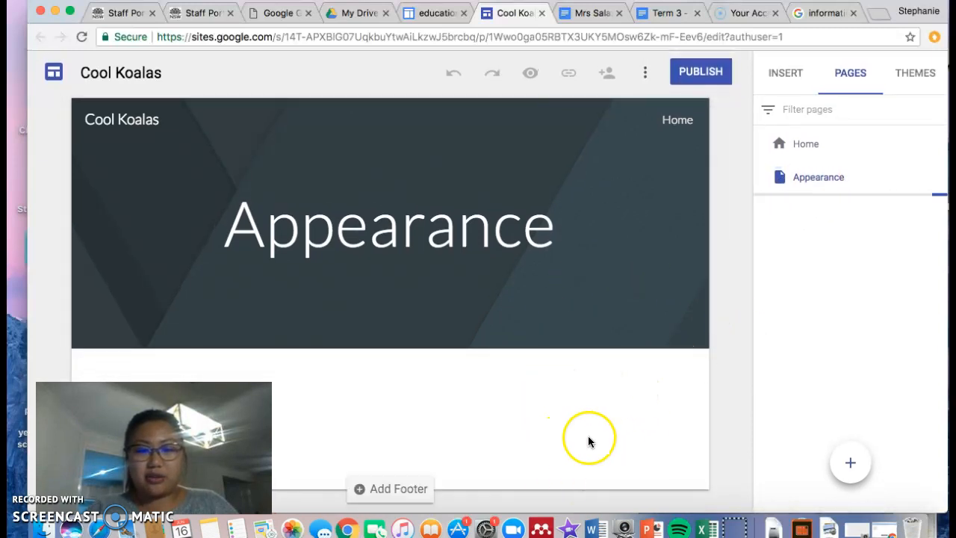
{"action": "left_click", "coordinate": [850, 460]}
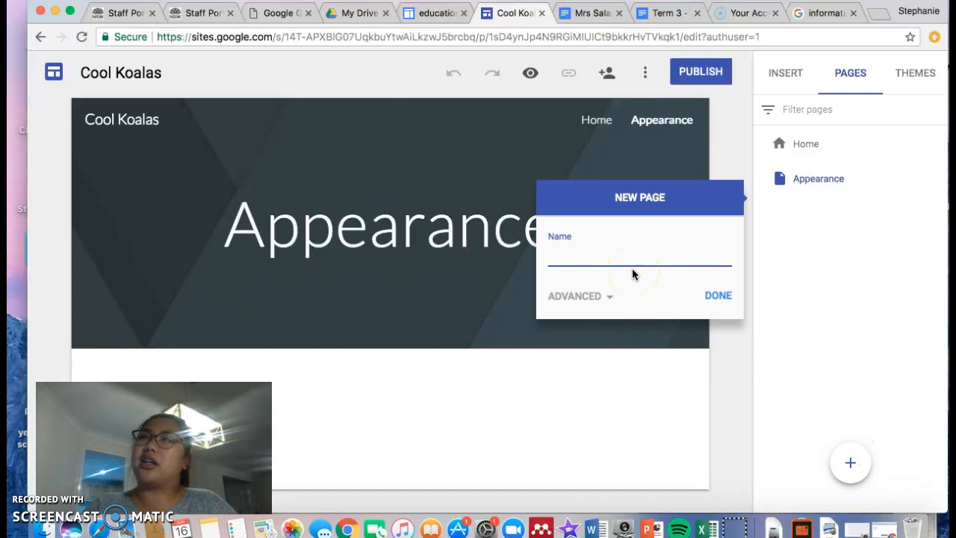
{"action": "type", "text": "H"}
{"action": "key", "text": "BackSpace"}
{"action": "type", "text": "Feeding"}
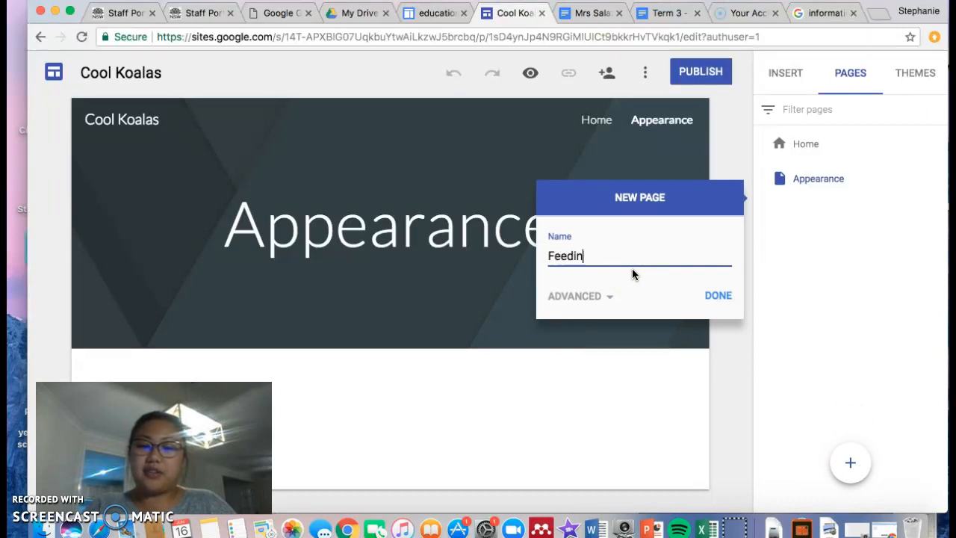
{"action": "left_click", "coordinate": [697, 255]}
{"action": "left_click", "coordinate": [727, 298]}
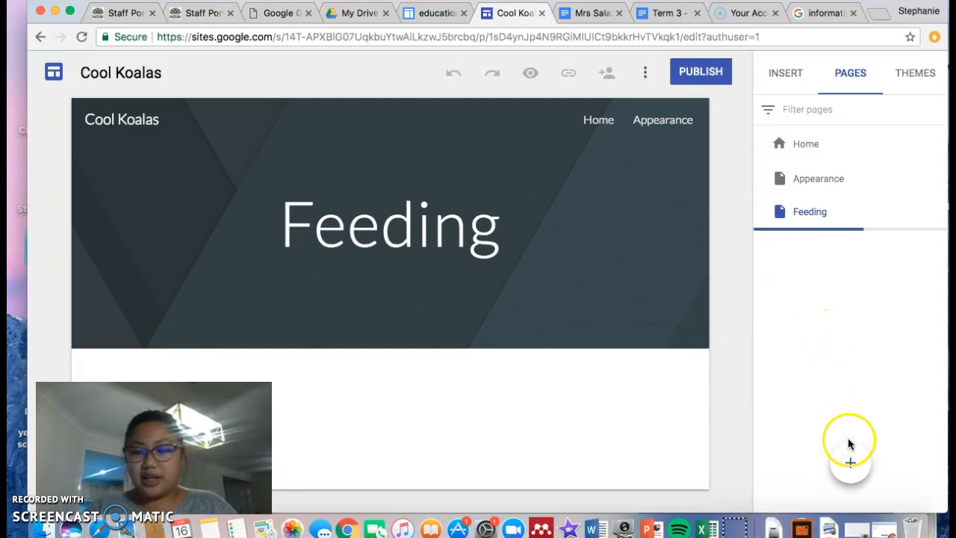
{"action": "left_click", "coordinate": [850, 460]}
{"action": "left_click", "coordinate": [685, 304]}
{"action": "type", "text": "Habitat"}
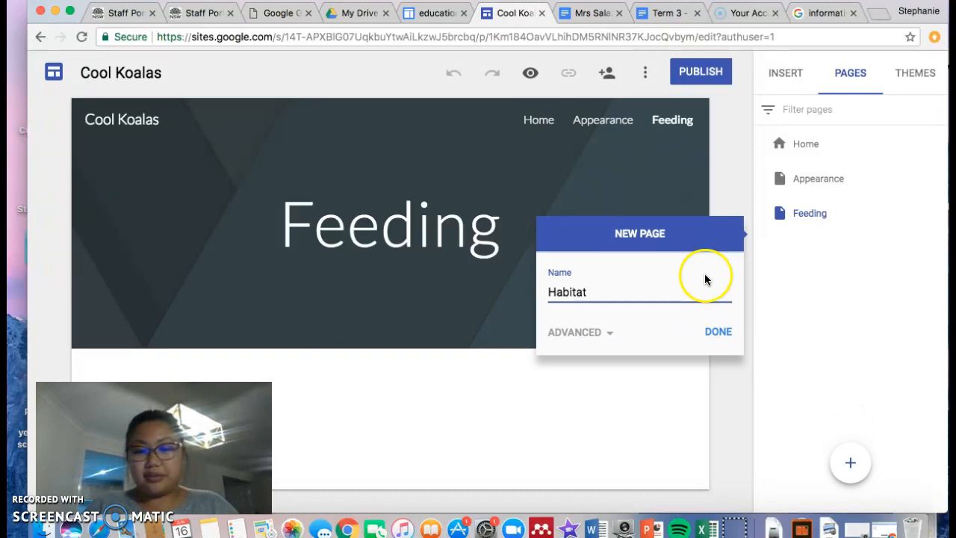
{"action": "left_click", "coordinate": [718, 331]}
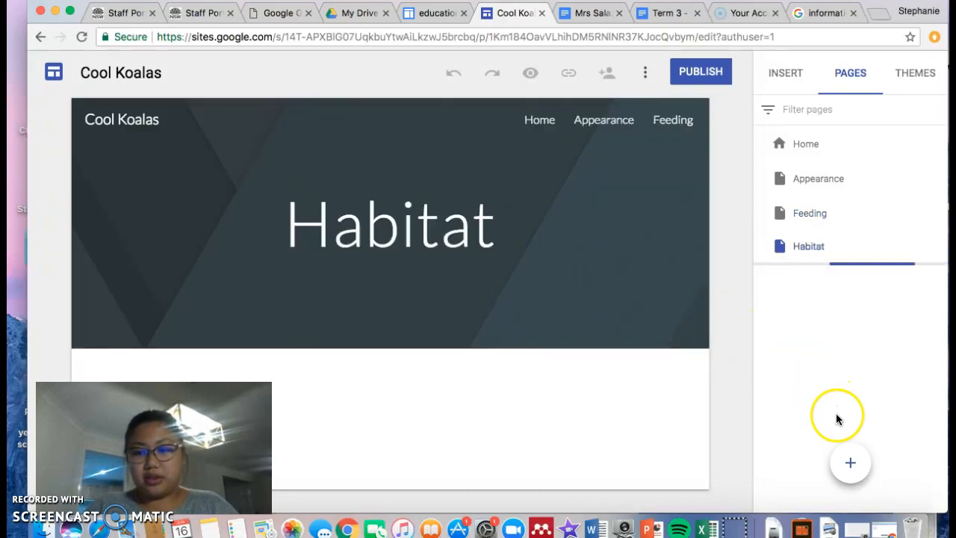
- Add new pages named 'Call to Action' and 'Bibliography'
{"action": "left_click", "coordinate": [850, 462]}
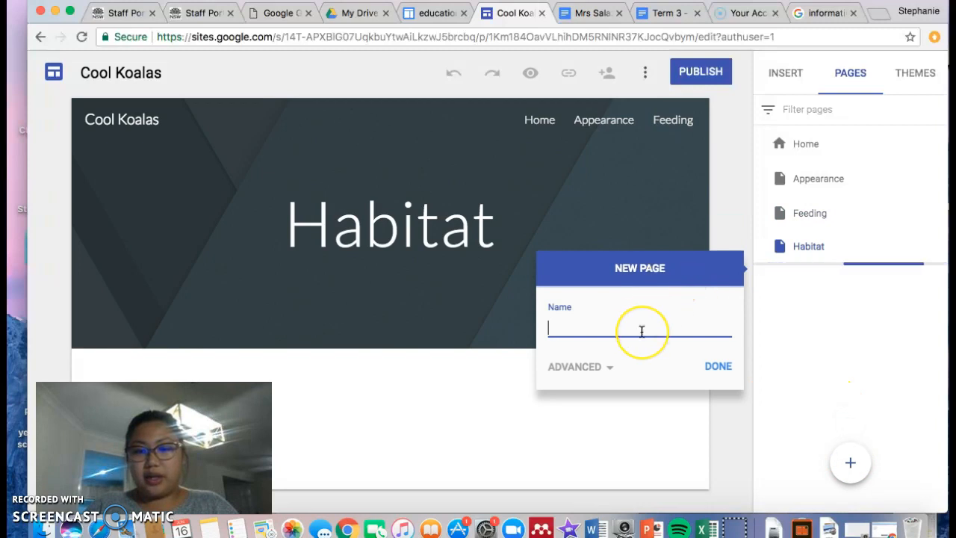
{"action": "type", "text": "q"}
{"action": "key", "text": "BackSpace"}
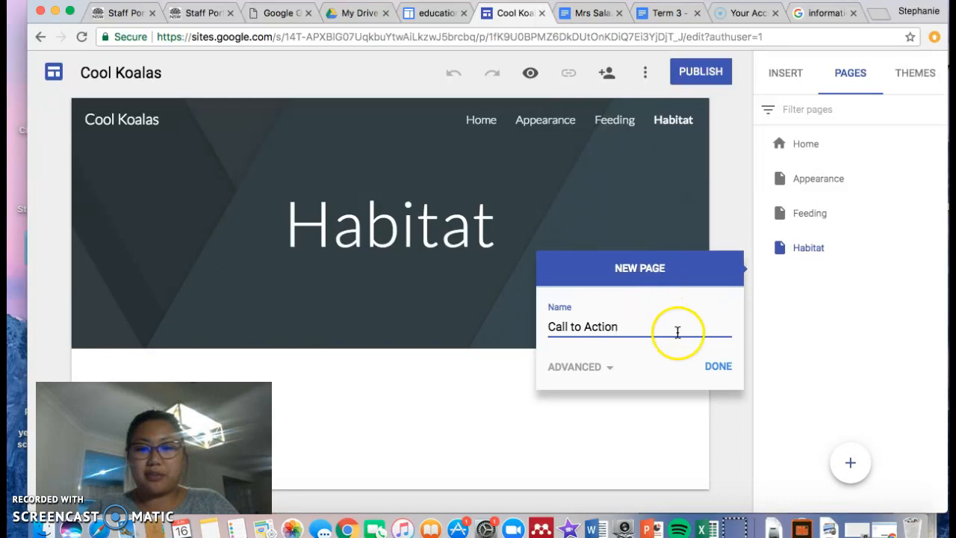
{"action": "left_click", "coordinate": [709, 362]}
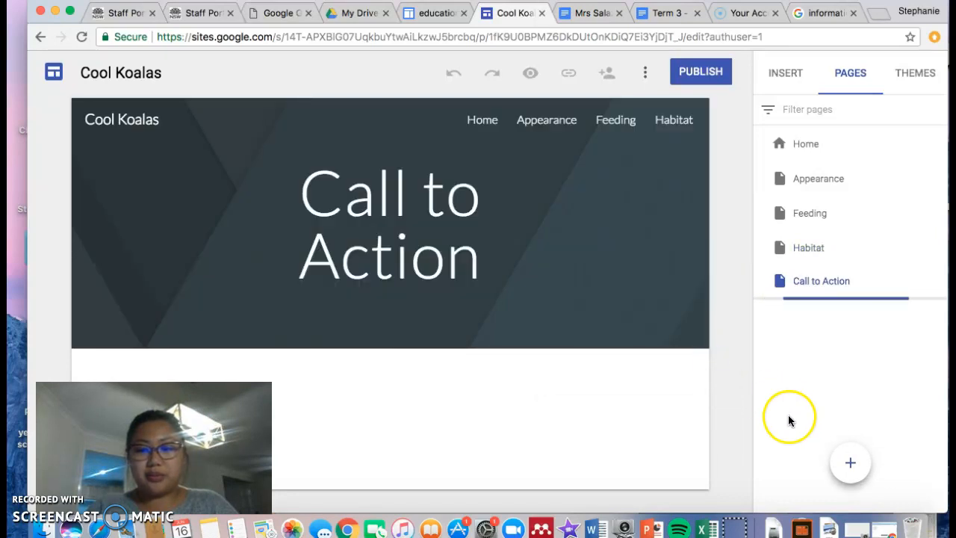
{"action": "left_click", "coordinate": [849, 463]}
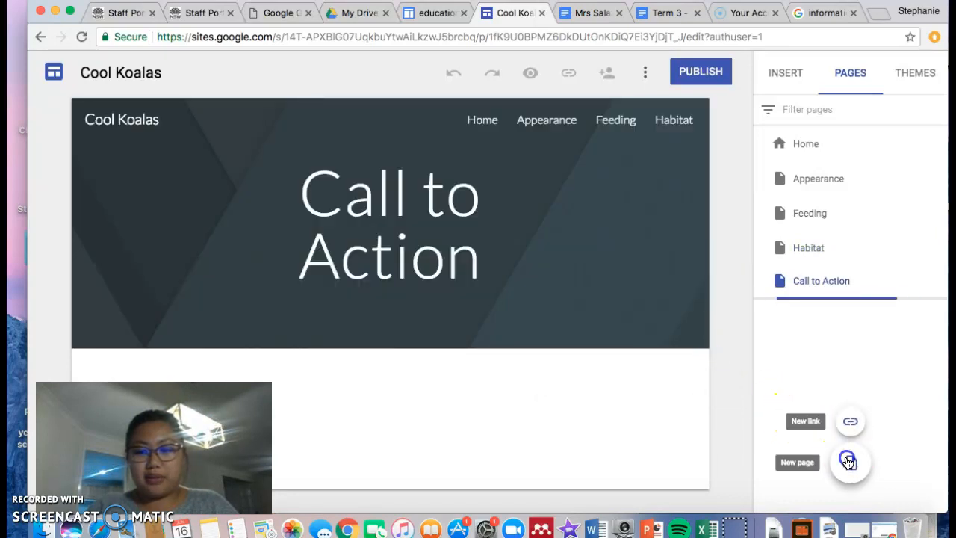
{"action": "type", "text": "Bibliography"}
{"action": "left_click", "coordinate": [717, 398]}
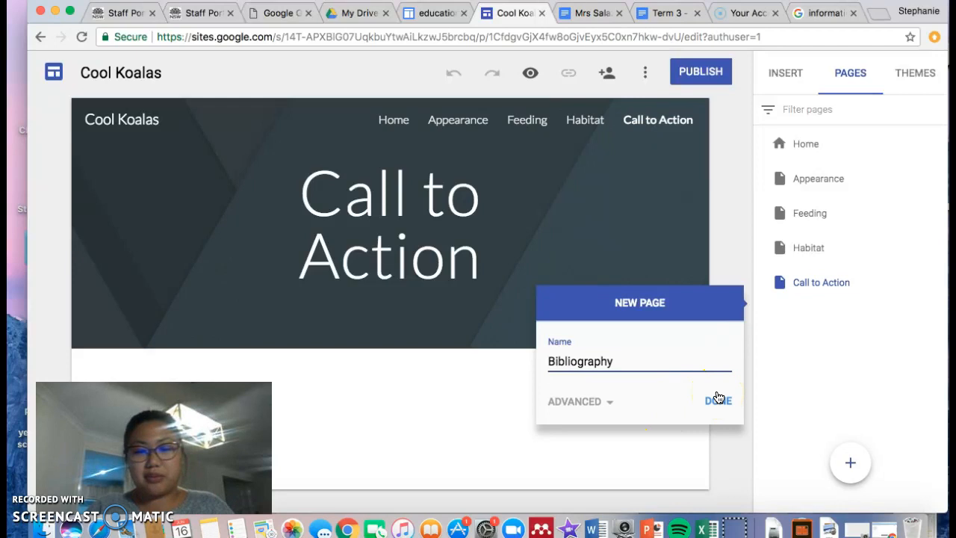
{"action": "left_click", "coordinate": [717, 399]}
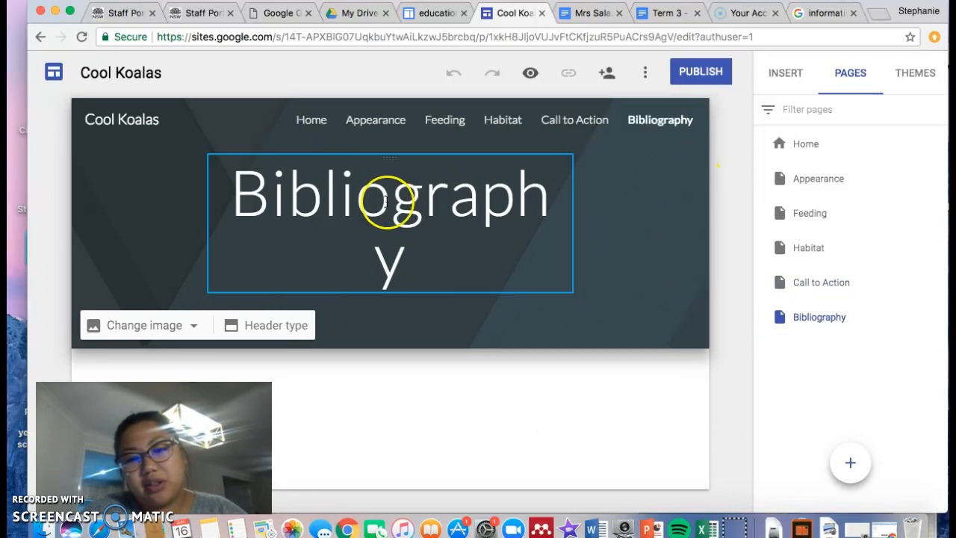
- Drag the Bibliography title box wider so 'Bibliography' fits on one line
{"action": "left_click", "coordinate": [545, 210]}
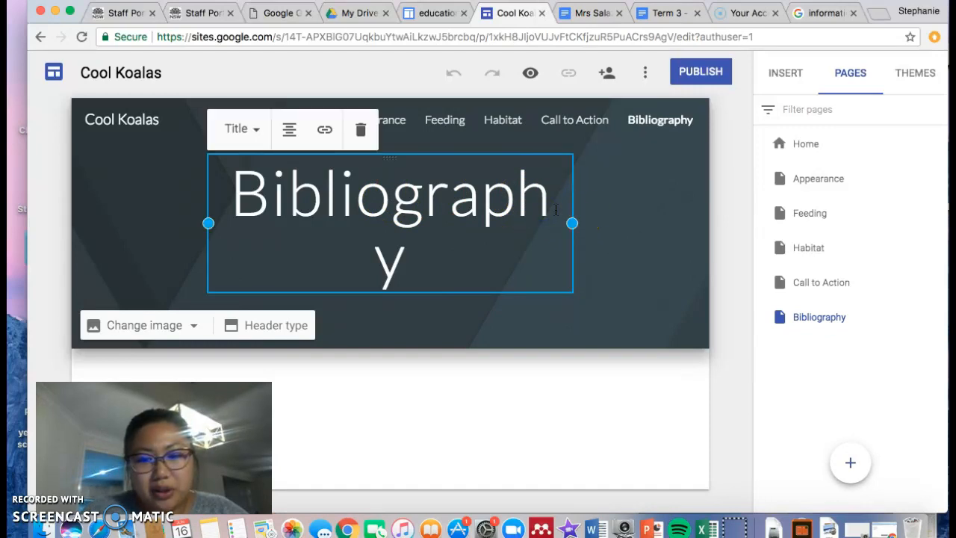
{"action": "left_click_drag", "start_coordinate": [572, 222], "coordinate": [599, 222]}
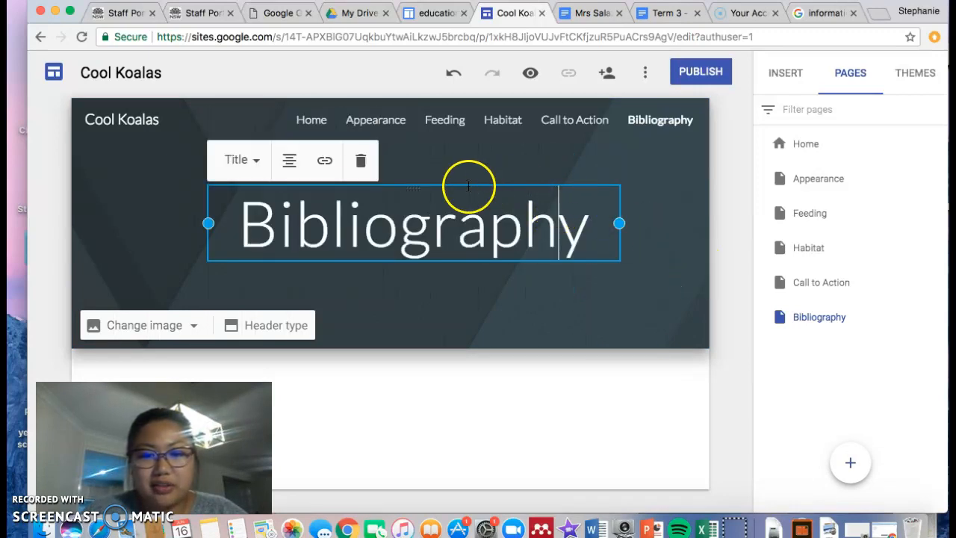
{"action": "left_click_drag", "start_coordinate": [414, 187], "coordinate": [399, 191]}
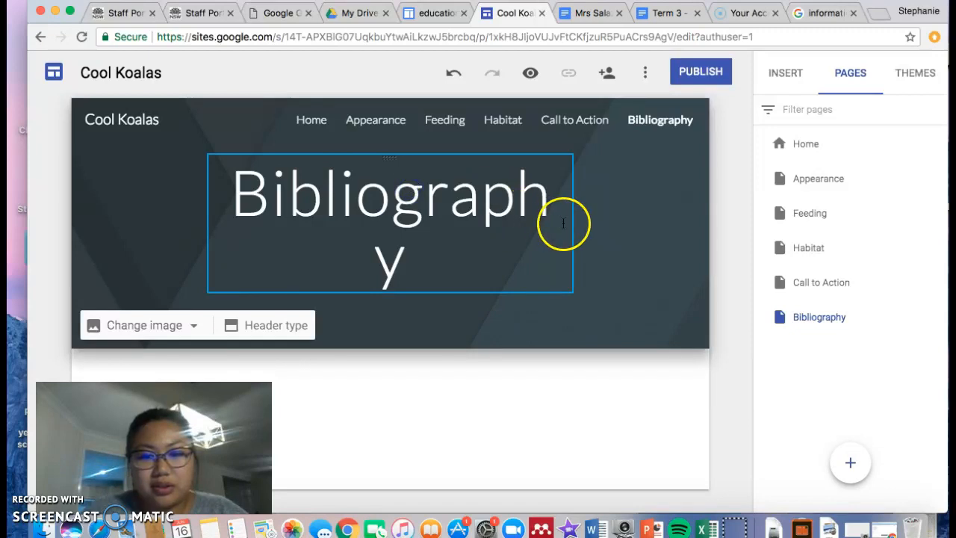
{"action": "left_click", "coordinate": [567, 225]}
{"action": "left_click_drag", "start_coordinate": [571, 223], "coordinate": [619, 223]}
{"action": "left_click", "coordinate": [714, 366]}
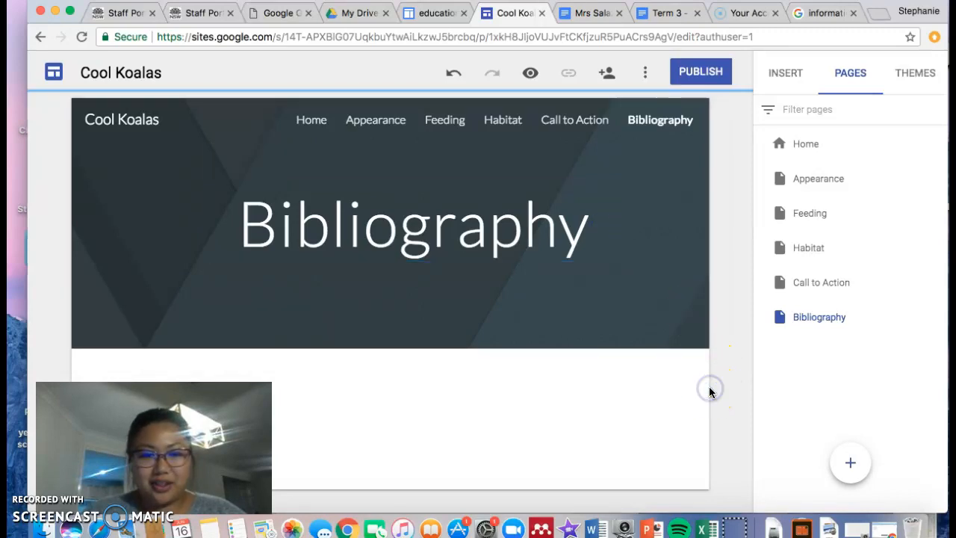
- Look over the Insert panel's content options, then switch to site preview
{"action": "mouse_move", "coordinate": [624, 187]}
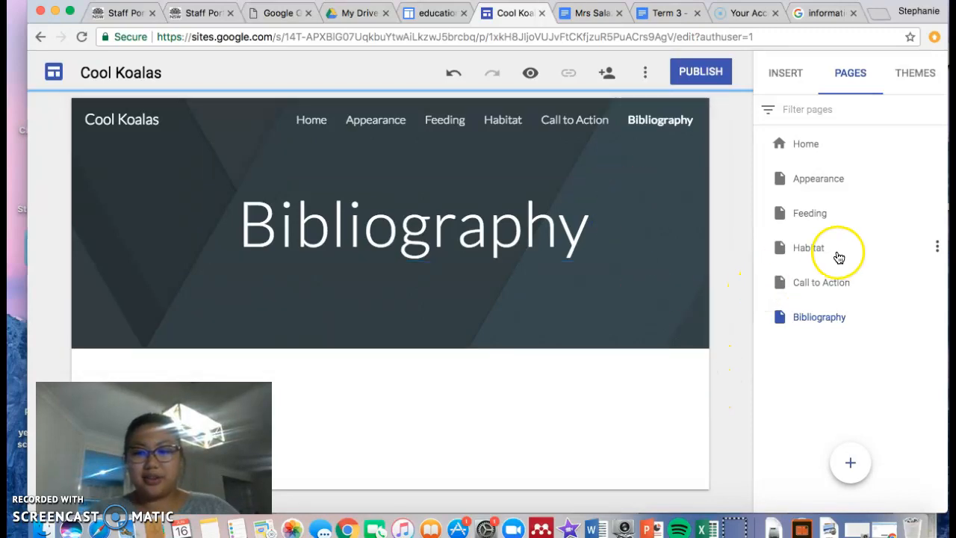
{"action": "left_click", "coordinate": [787, 79]}
{"action": "mouse_move", "coordinate": [633, 315]}
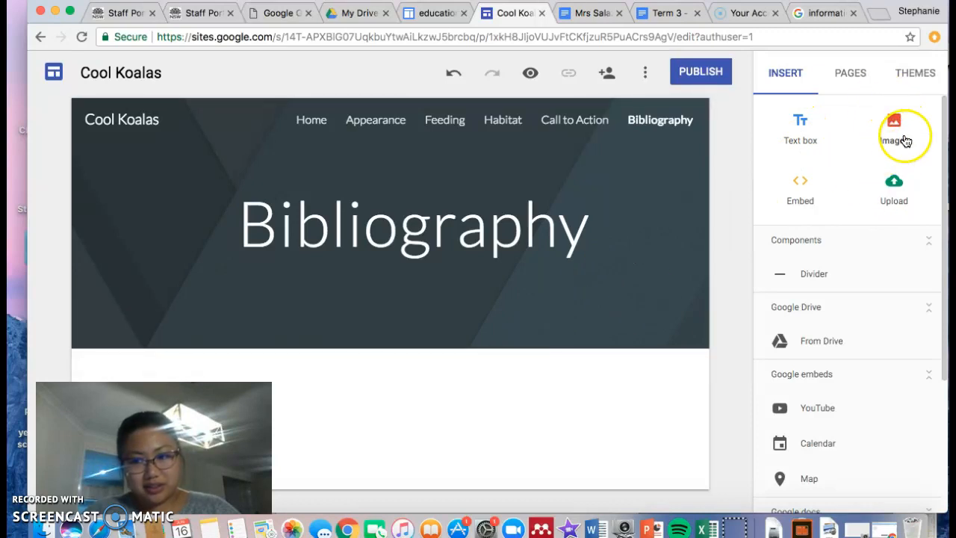
{"action": "mouse_move", "coordinate": [589, 166]}
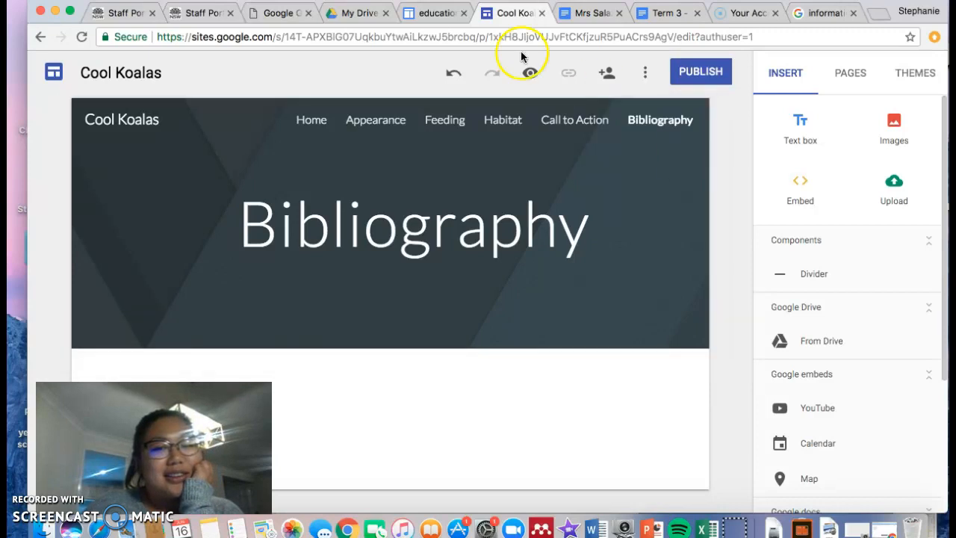
{"action": "left_click", "coordinate": [530, 75]}
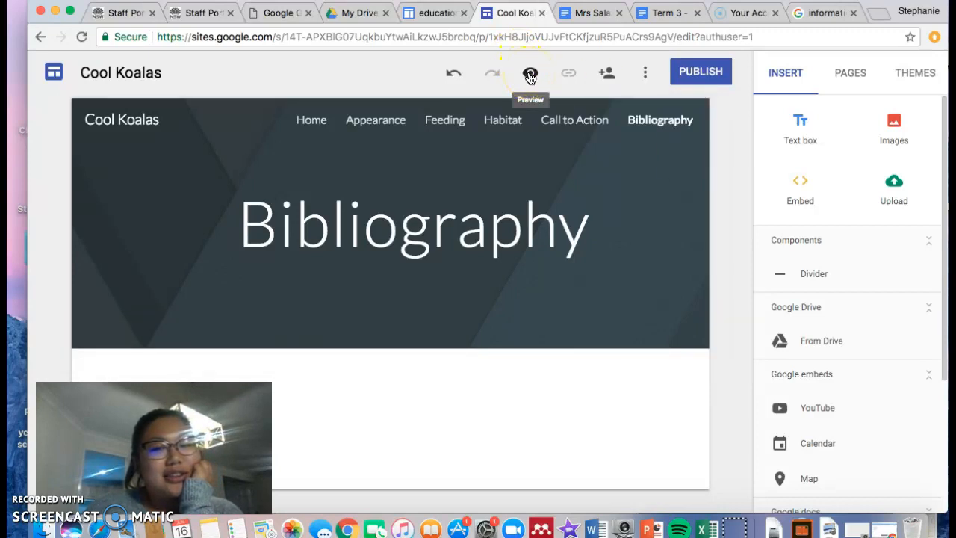
- Preview the site, visiting the Home, Appearance and Feeding pages
{"action": "left_click", "coordinate": [530, 74]}
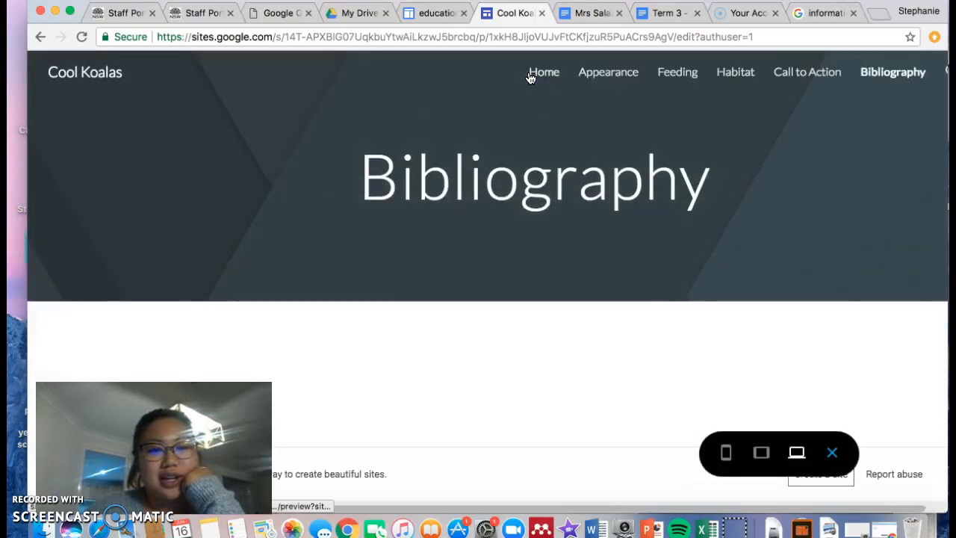
{"action": "left_click", "coordinate": [550, 145]}
{"action": "left_click", "coordinate": [542, 78]}
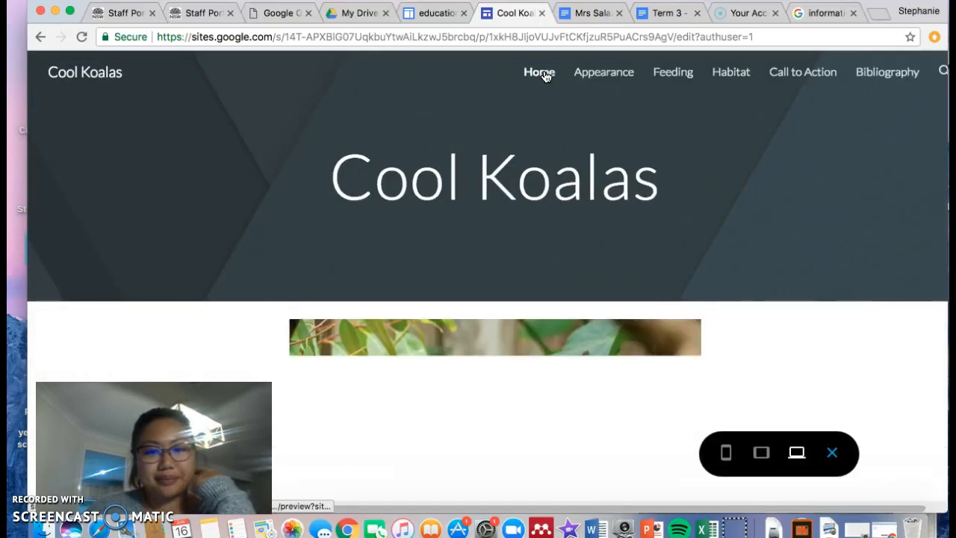
{"action": "left_click", "coordinate": [557, 80]}
{"action": "scroll", "coordinate": [559, 238], "scroll_direction": "down", "scroll_amount": 4}
{"action": "left_click", "coordinate": [594, 68]}
{"action": "left_click", "coordinate": [661, 101]}
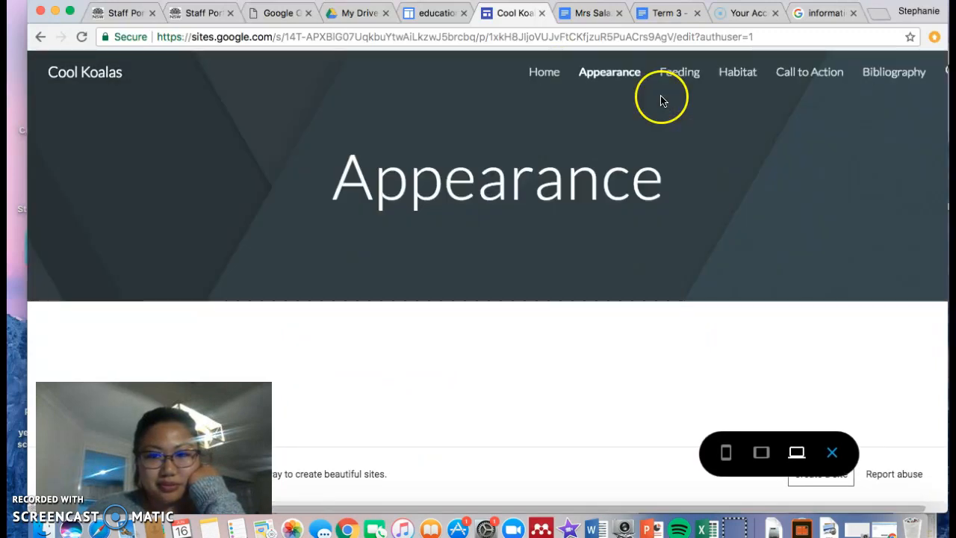
{"action": "left_click", "coordinate": [684, 71]}
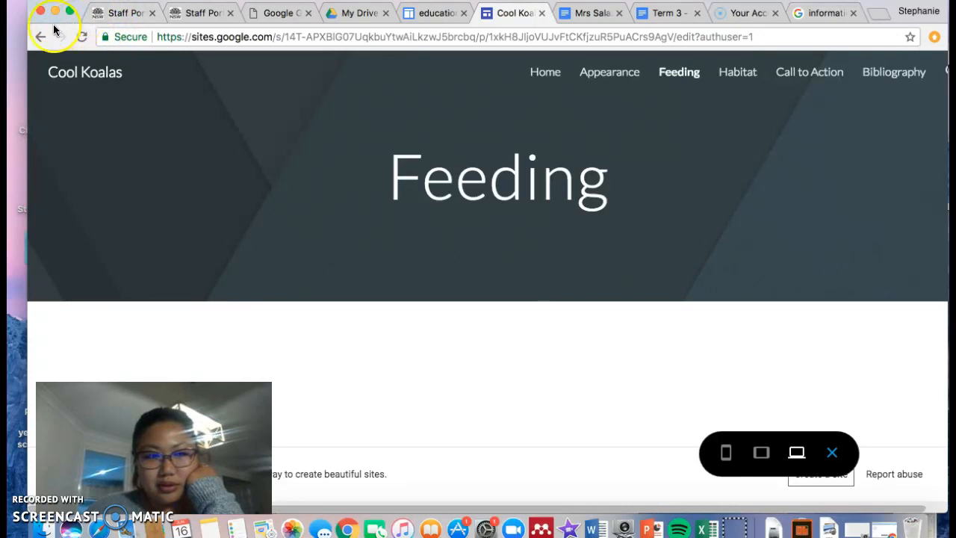
- Go back to the Appearance page and exit preview to resume editing
{"action": "left_click", "coordinate": [37, 40]}
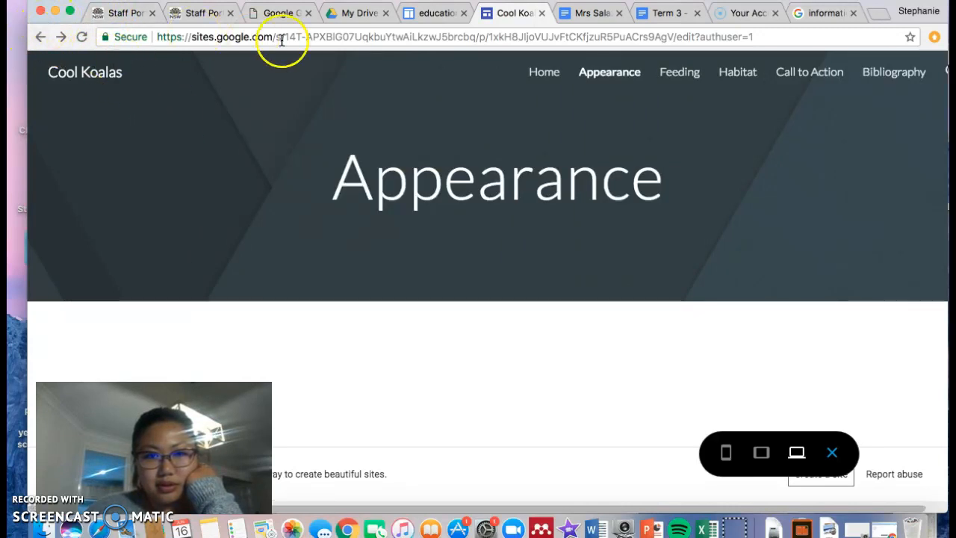
{"action": "left_click", "coordinate": [425, 14]}
{"action": "left_click", "coordinate": [481, 15]}
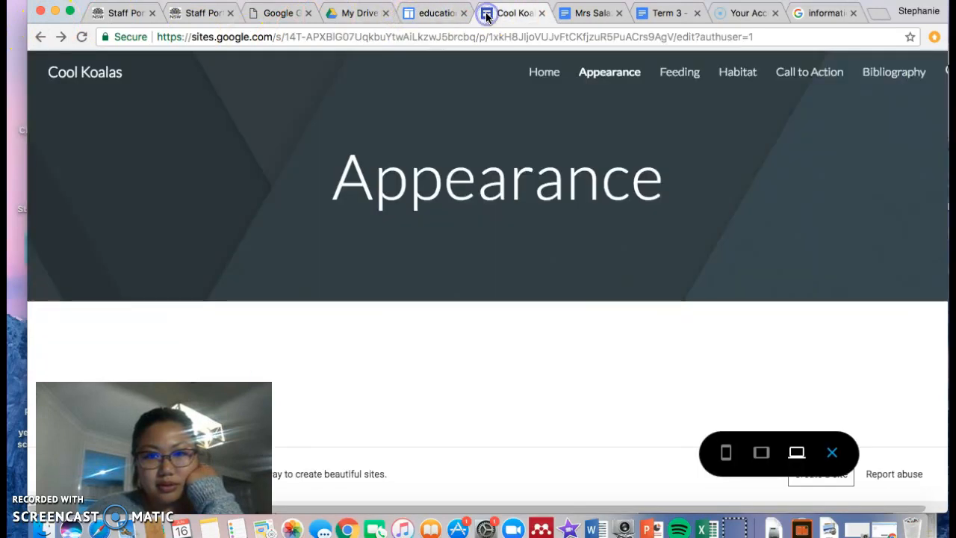
{"action": "left_click", "coordinate": [829, 453]}
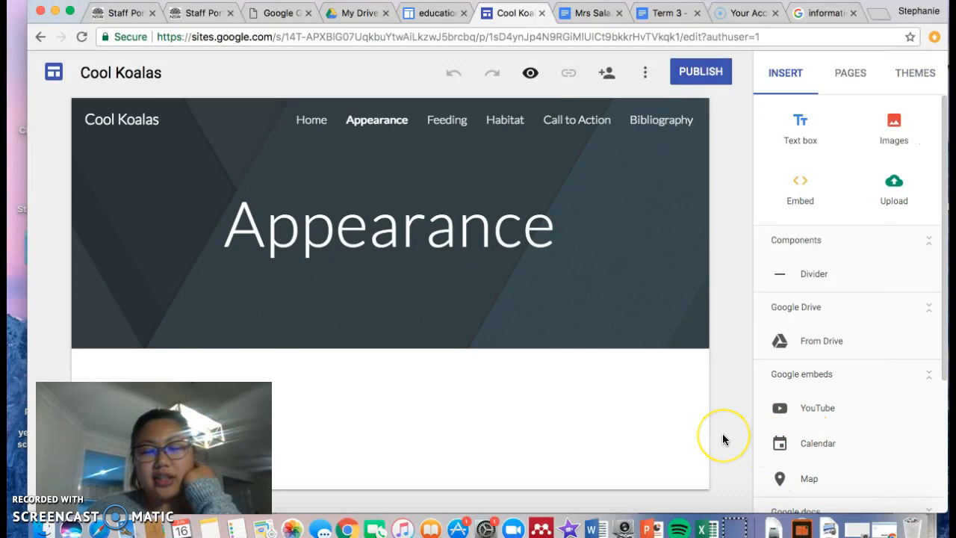
- Publish the site from the publish dialog, leaving the web address as 'coolkoalas'
{"action": "mouse_move", "coordinate": [559, 322]}
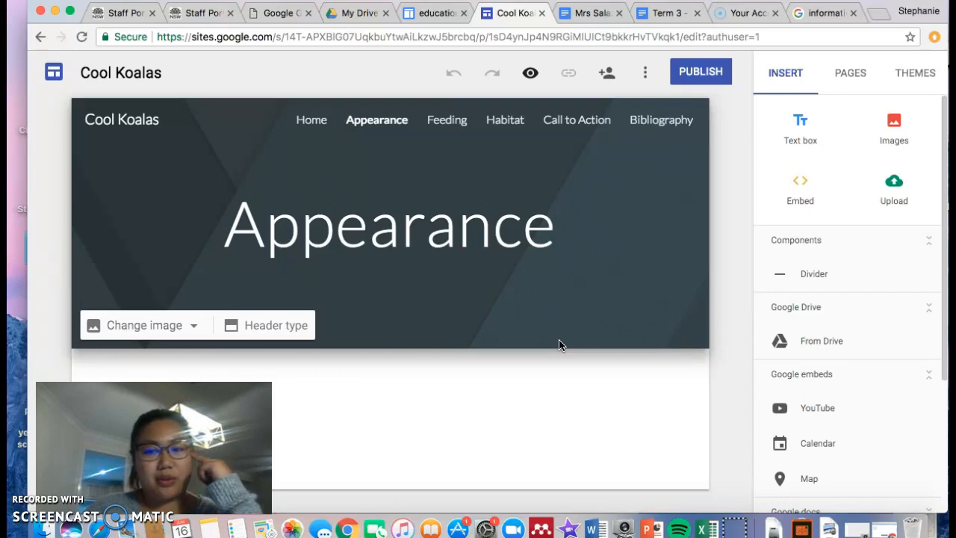
{"action": "left_click", "coordinate": [691, 75]}
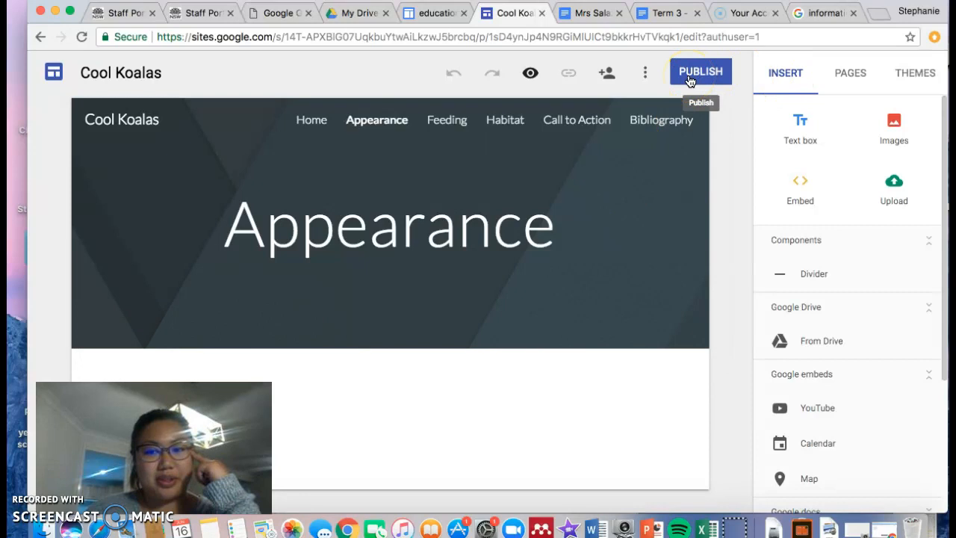
{"action": "left_click", "coordinate": [690, 80]}
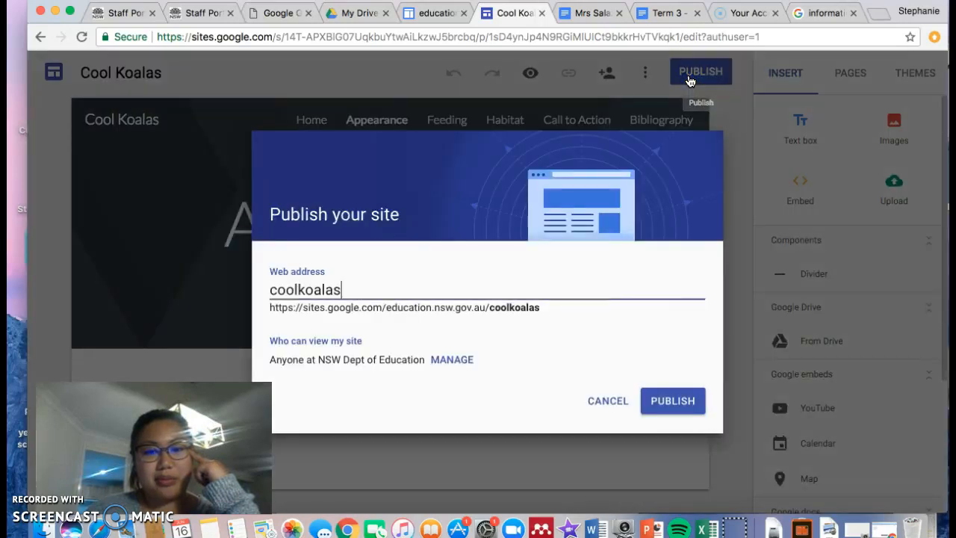
{"action": "left_click_drag", "start_coordinate": [348, 289], "coordinate": [252, 289]}
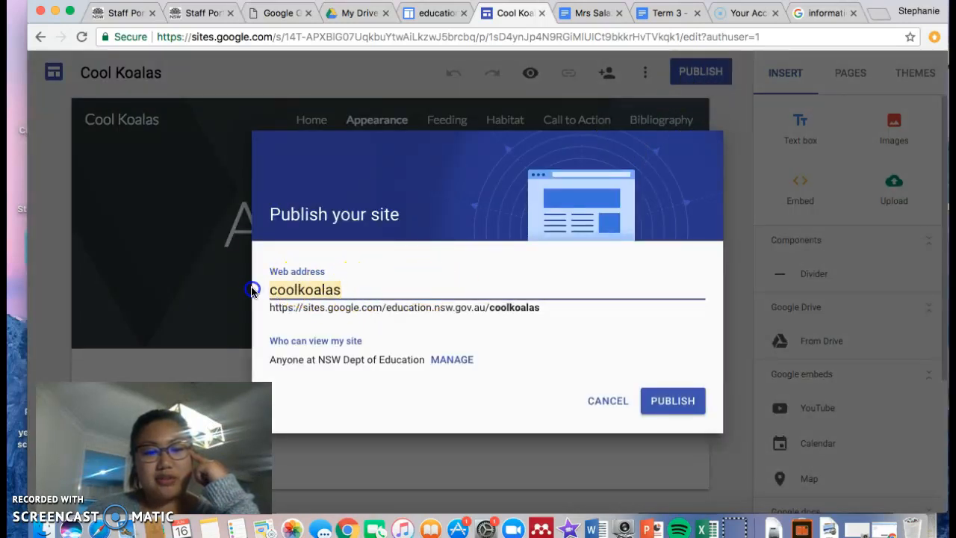
{"action": "left_click", "coordinate": [367, 290]}
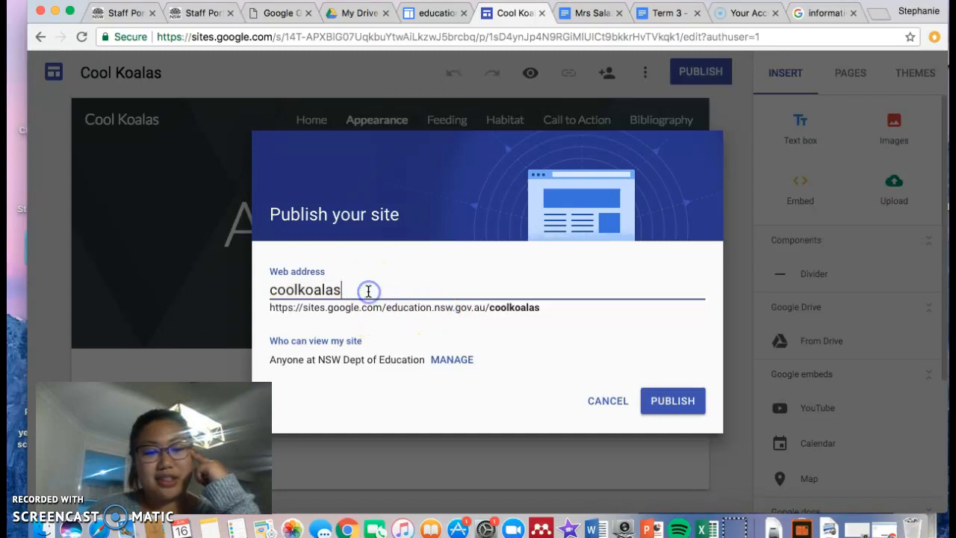
{"action": "left_click", "coordinate": [672, 403]}
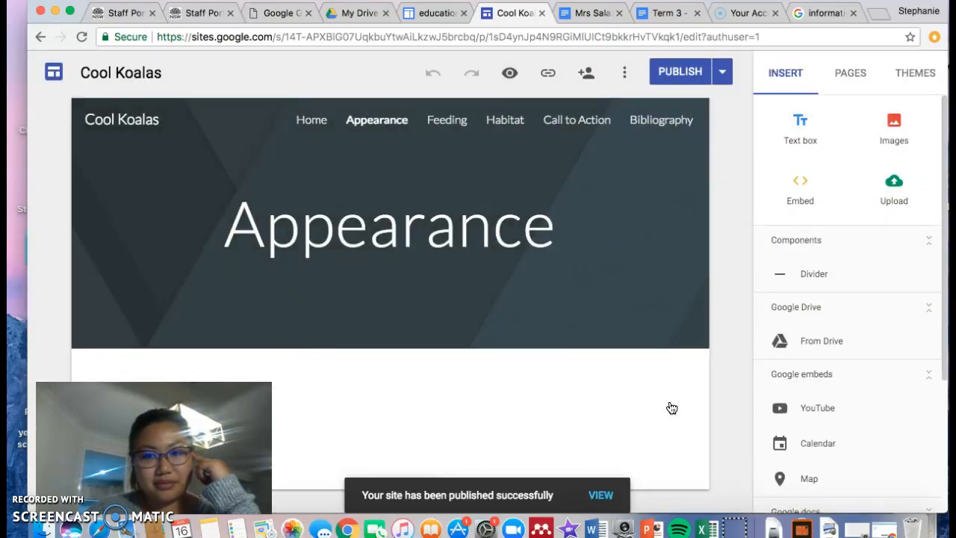
{"action": "left_click", "coordinate": [602, 496]}
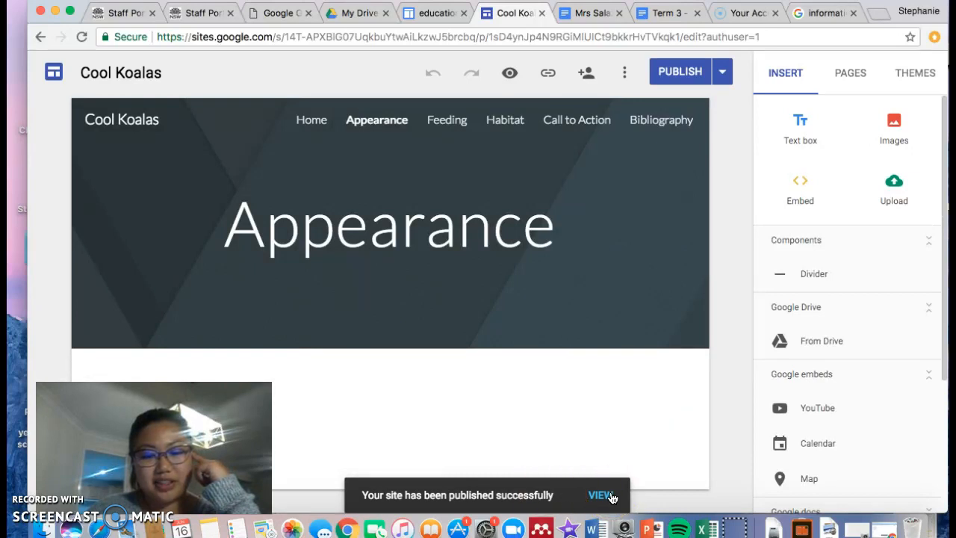
{"action": "left_click", "coordinate": [610, 497]}
{"action": "left_click", "coordinate": [568, 223]}
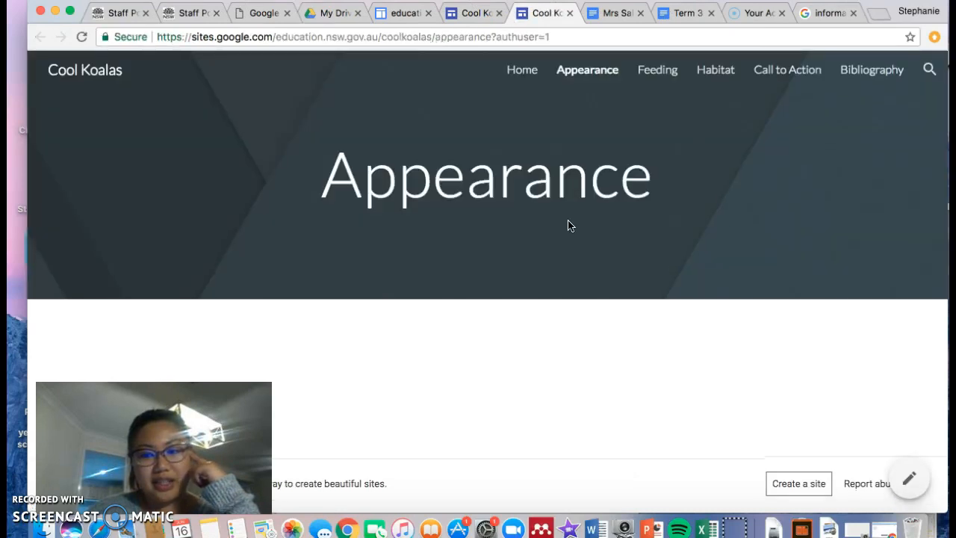
{"action": "left_click", "coordinate": [512, 82]}
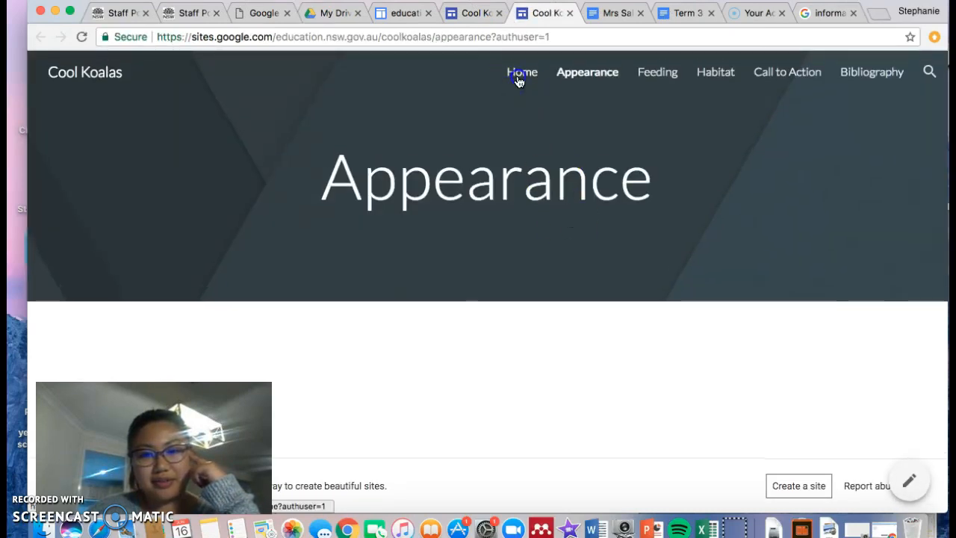
{"action": "scroll", "coordinate": [522, 254], "scroll_direction": "down", "scroll_amount": 3}
{"action": "scroll", "coordinate": [523, 254], "scroll_direction": "up", "scroll_amount": 2}
{"action": "scroll", "coordinate": [521, 256], "scroll_direction": "up", "scroll_amount": 2}
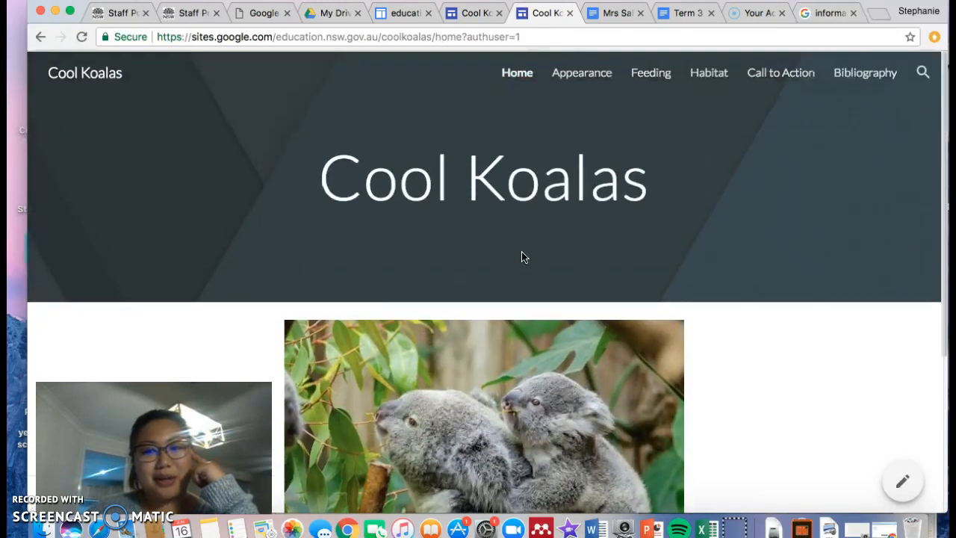
{"action": "left_click", "coordinate": [569, 13]}
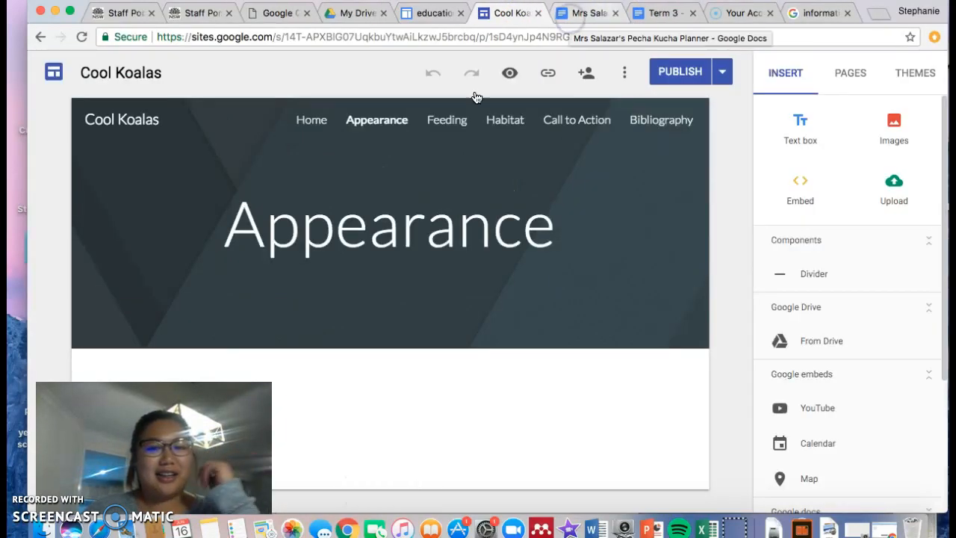